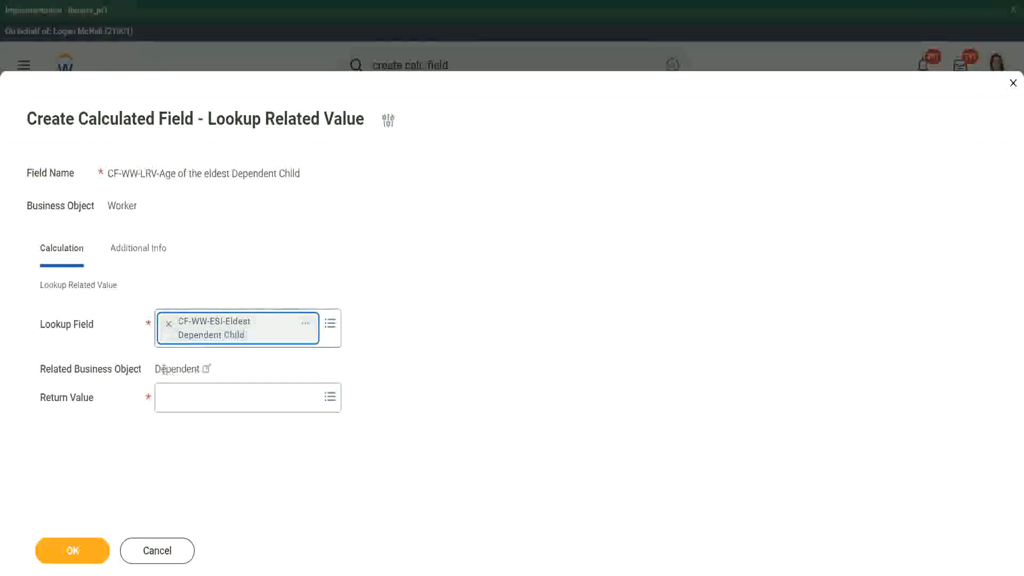
# Examine the details of lookup field CF-WW-ESI-Eldest Dependent Child and the related business object it points to.
pyautogui.moveTo(155, 369); pyautogui.dragTo(206, 368)
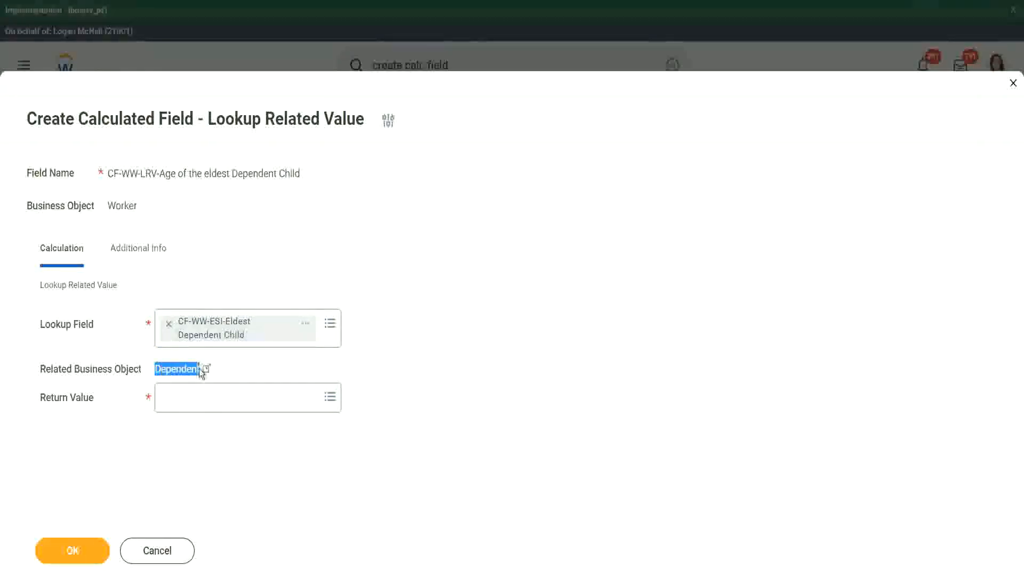
pyautogui.click(306, 326)
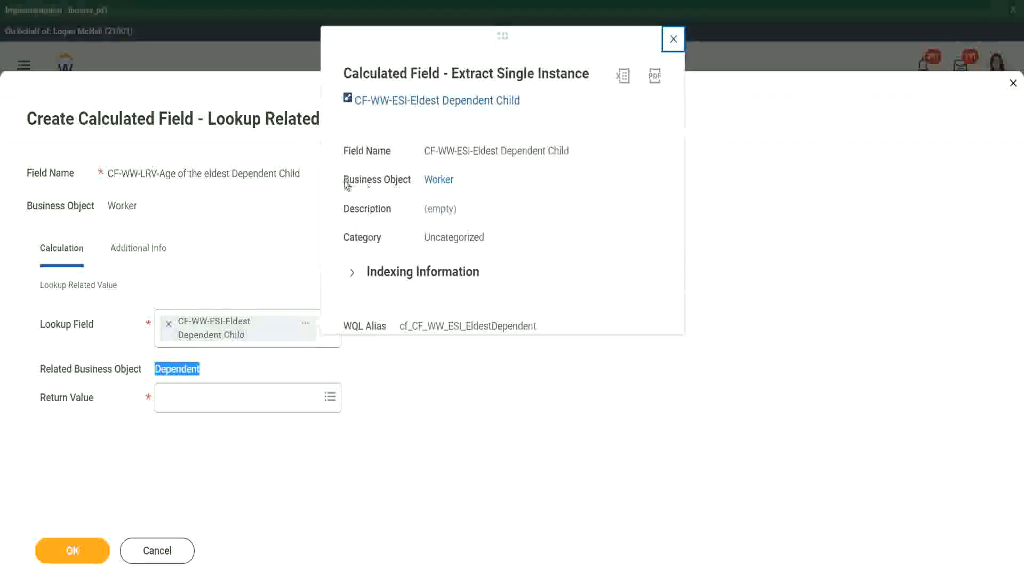
pyautogui.moveTo(344, 180); pyautogui.dragTo(411, 179)
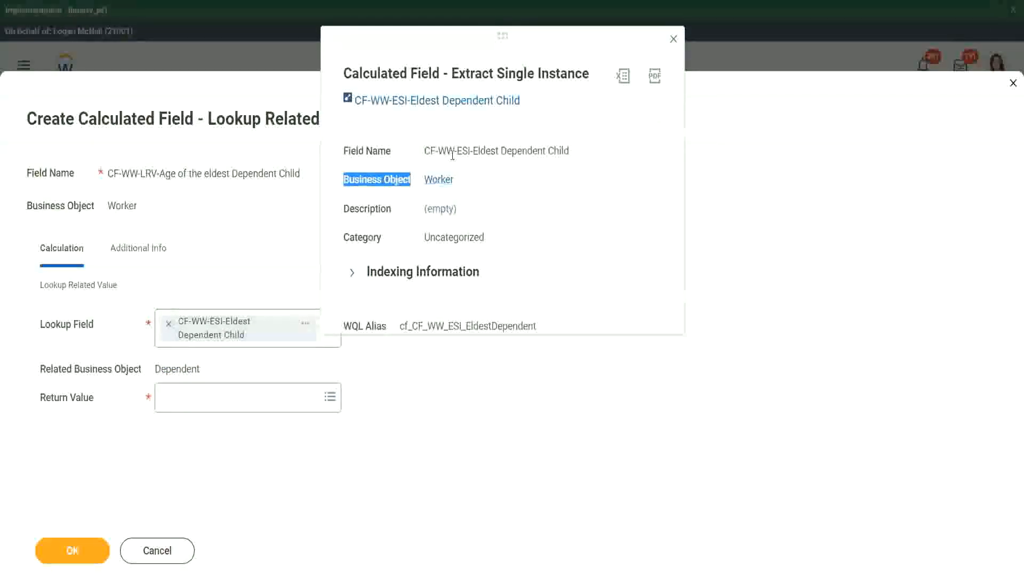
pyautogui.moveTo(462, 151); pyautogui.dragTo(491, 151)
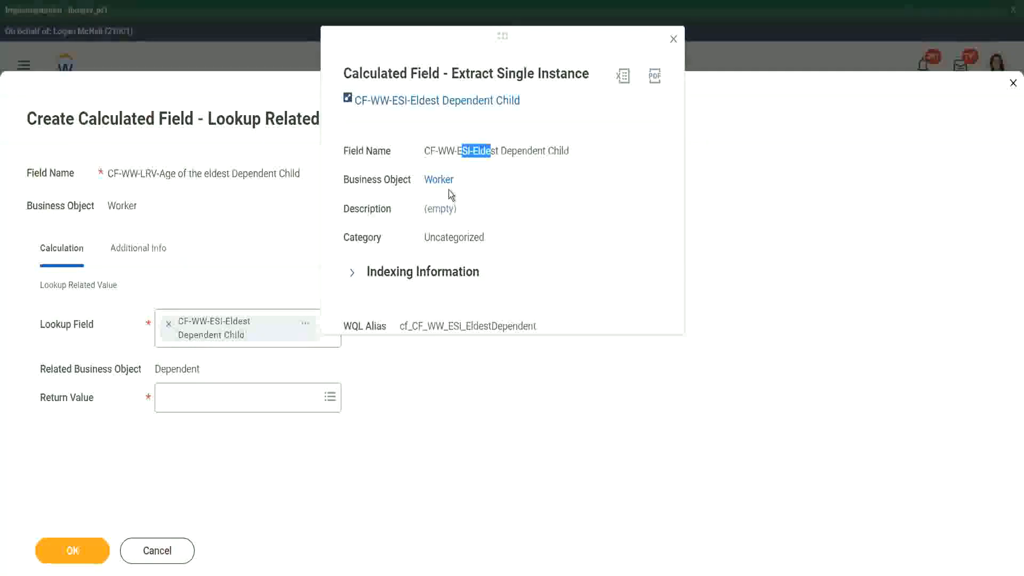
pyautogui.click(476, 177)
pyautogui.click(675, 39)
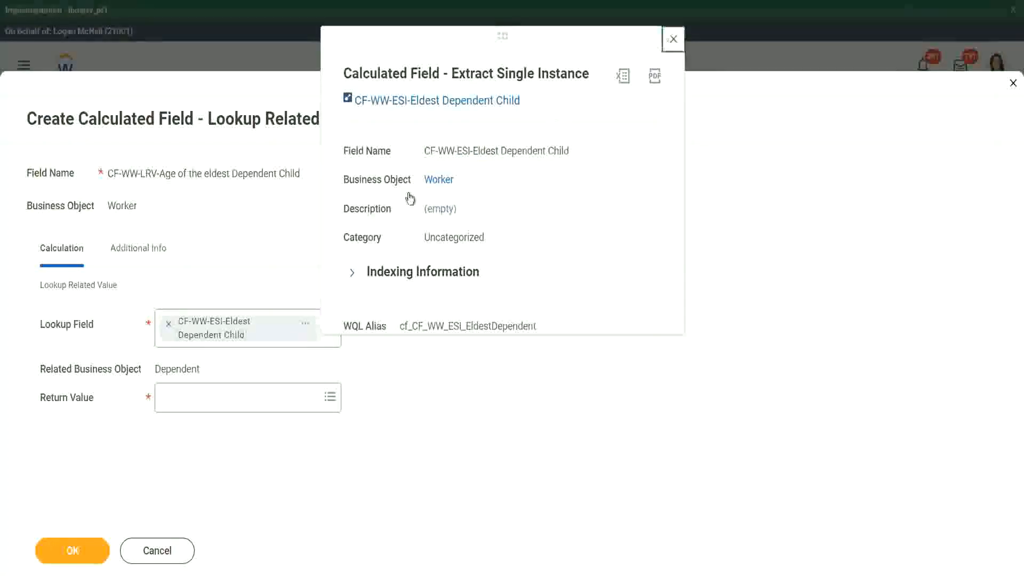
pyautogui.moveTo(155, 368); pyautogui.dragTo(201, 369)
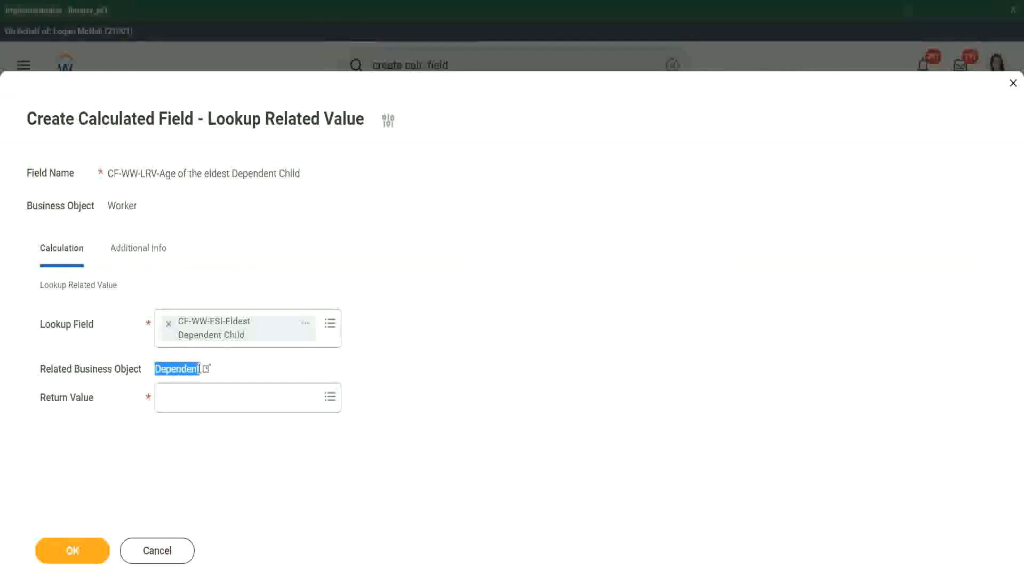
# Set the lookup's return value to the dependent's Age field, check its description, and save the calculated field.
pyautogui.click(182, 403)
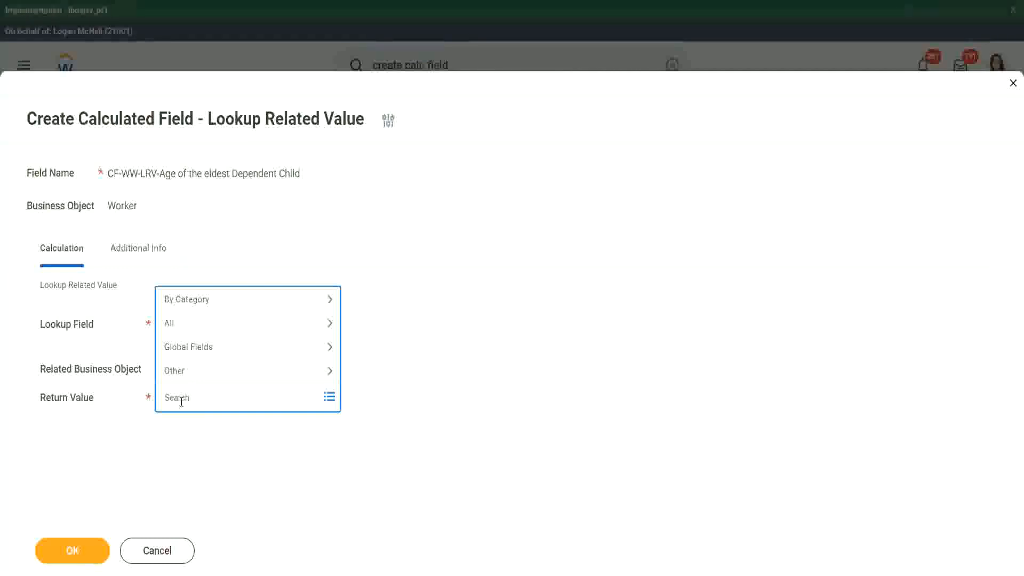
pyautogui.write('e')
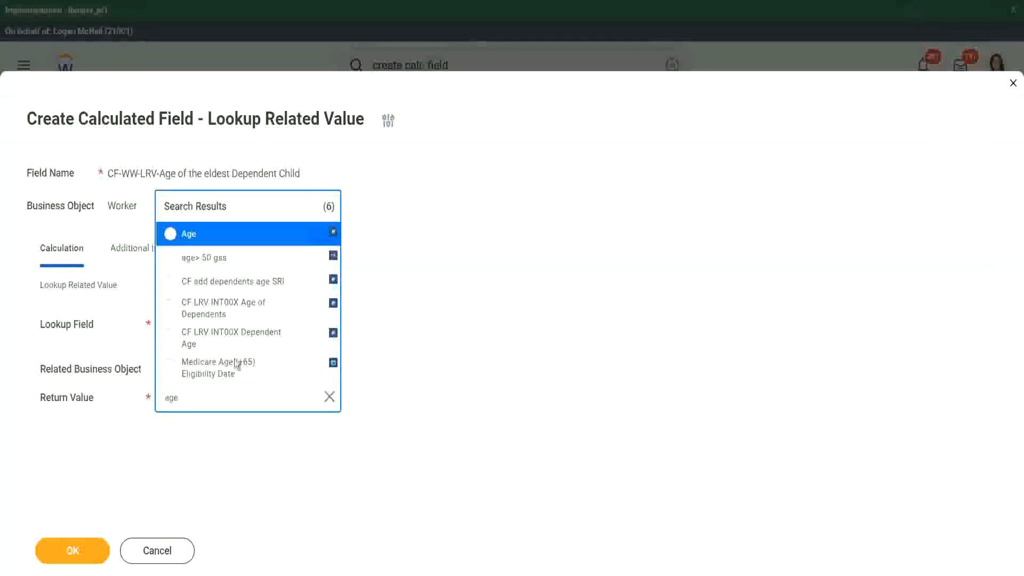
pyautogui.click(248, 240)
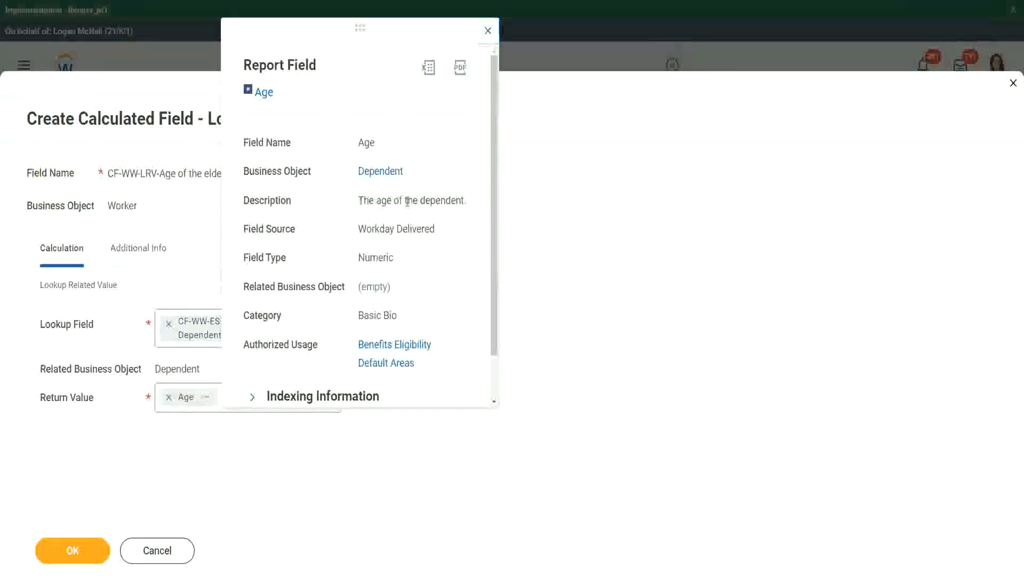
pyautogui.moveTo(358, 201); pyautogui.dragTo(465, 198)
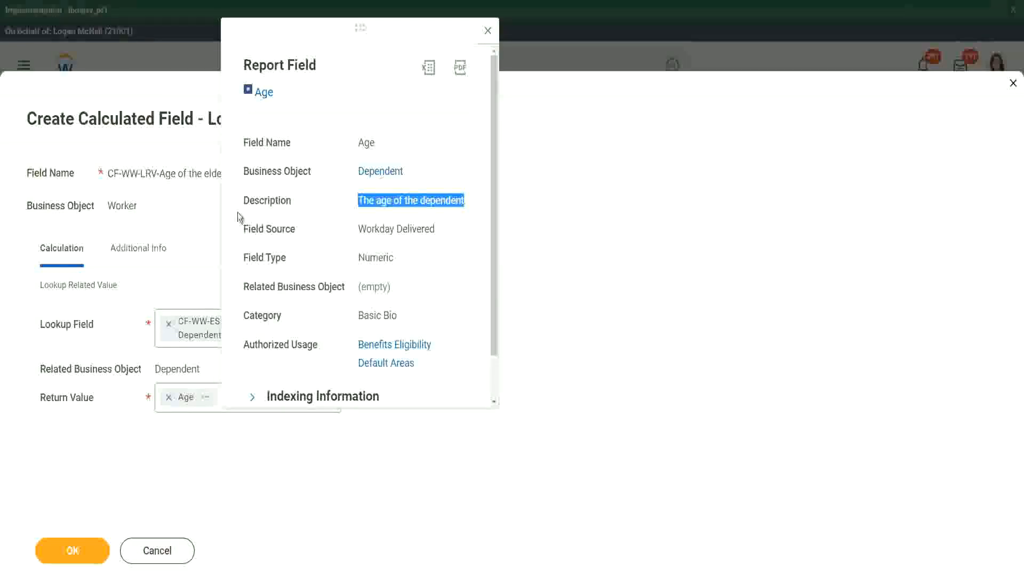
pyautogui.click(171, 229)
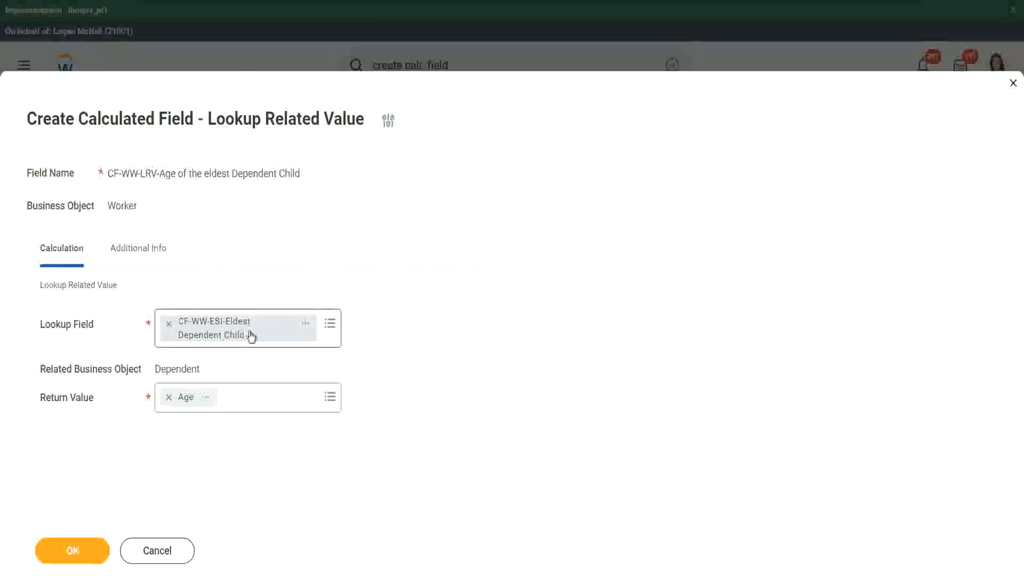
pyautogui.click(81, 549)
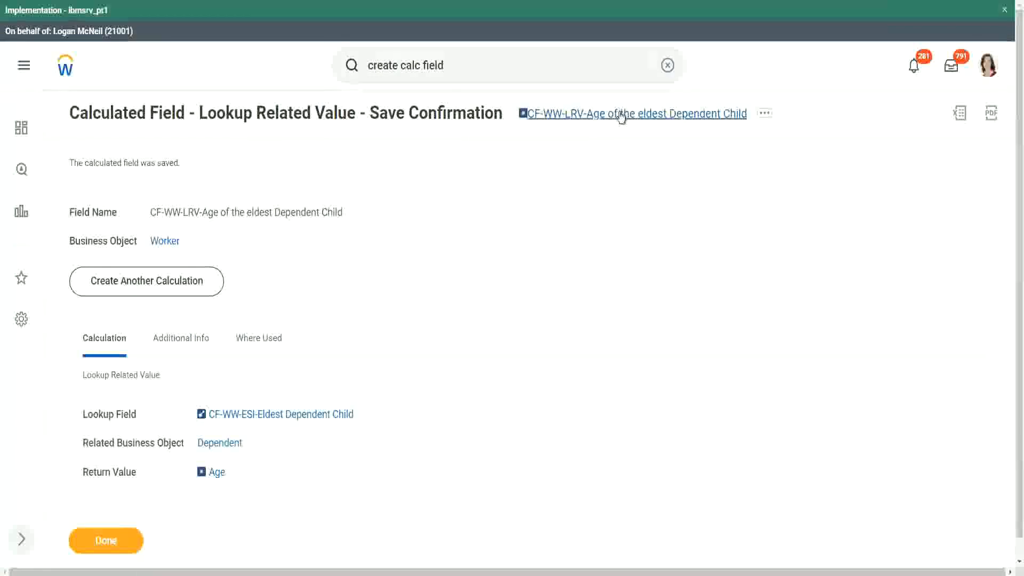
# Copy the name of the saved calculated field CF-WW-LRV-Age of the eldest Dependent Child and close the save confirmation.
pyautogui.rightClick(617, 114)
pyautogui.click(646, 174)
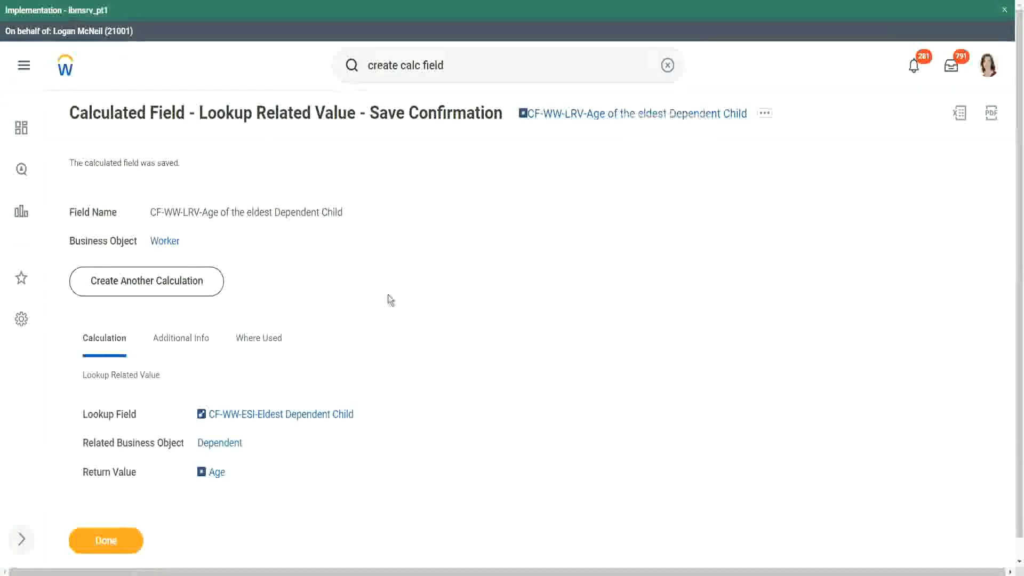
pyautogui.click(107, 538)
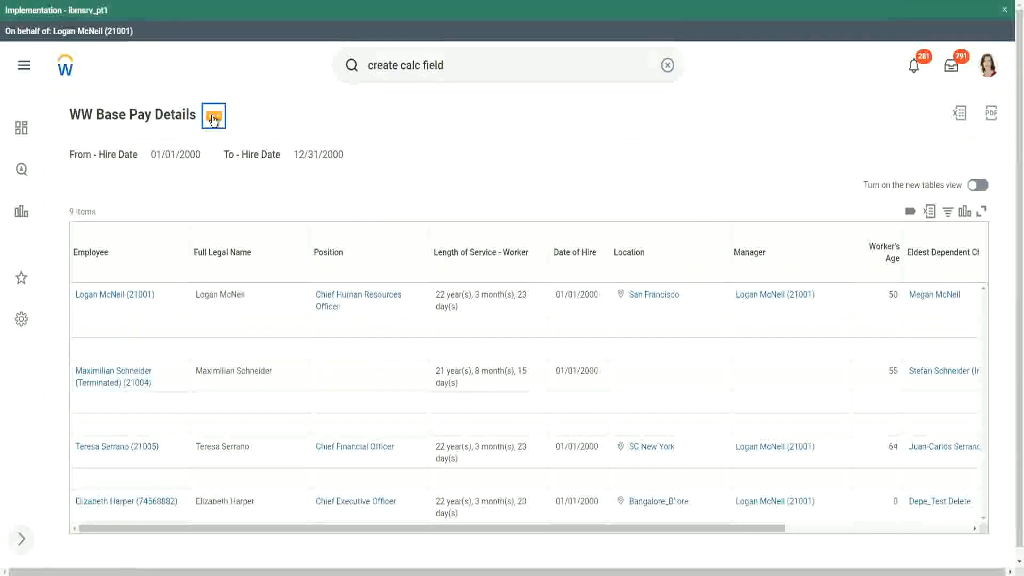
# Open the WW Base Pay Details custom report for editing.
pyautogui.click(213, 120)
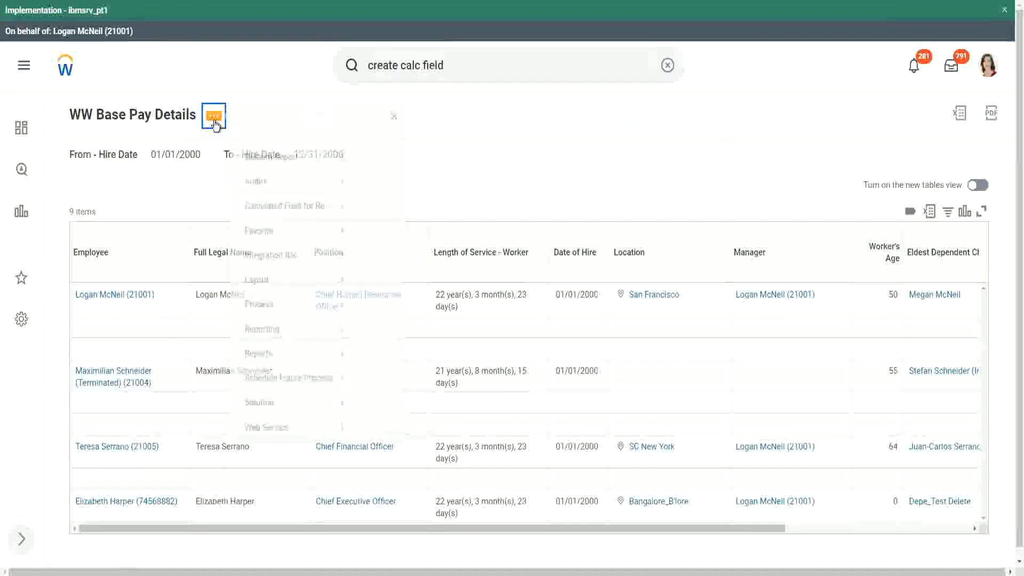
pyautogui.moveTo(278, 178)
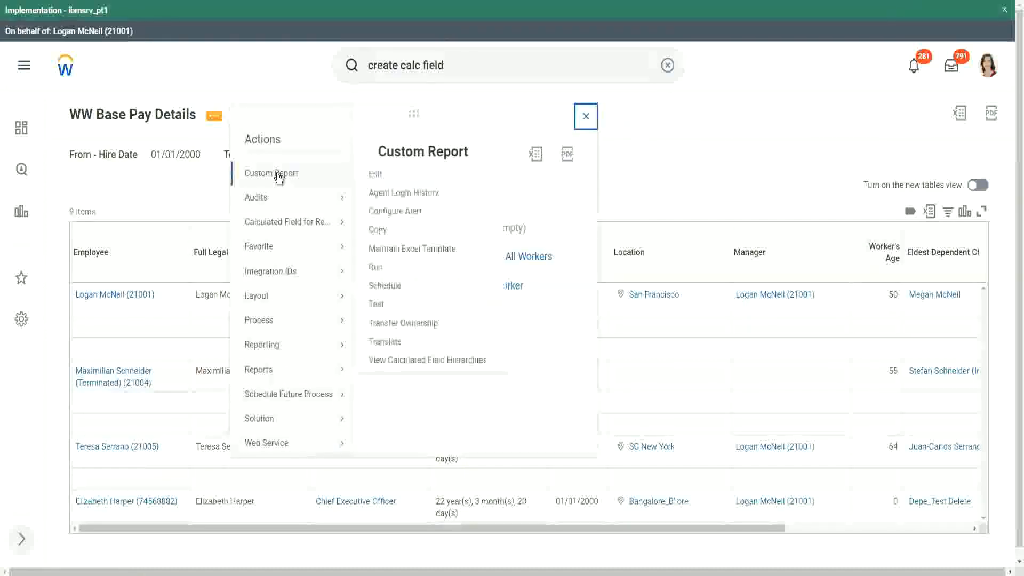
pyautogui.click(376, 175)
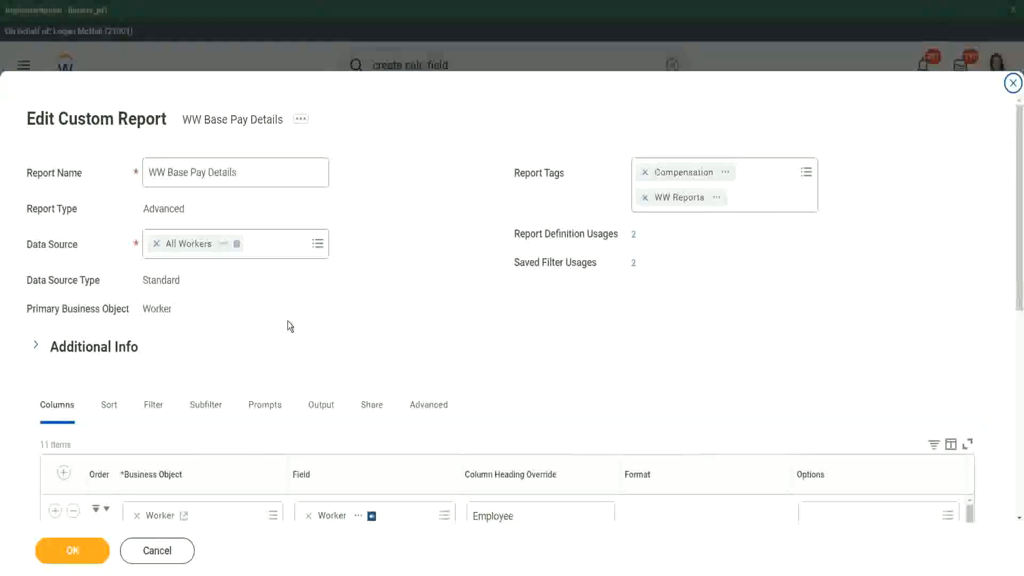
# Add a Worker column after Eldest Dependent Child using the field CF-WW-LRV-Age of the eldest Dependent Child.
pyautogui.scroll(-8, 287, 321)
pyautogui.scroll(-3, 283, 276)
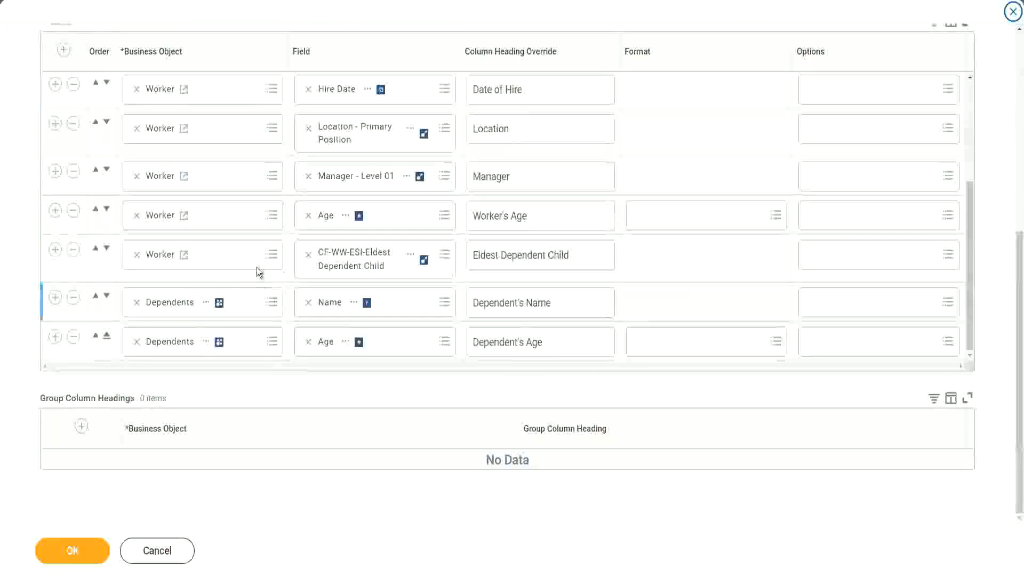
pyautogui.click(55, 250)
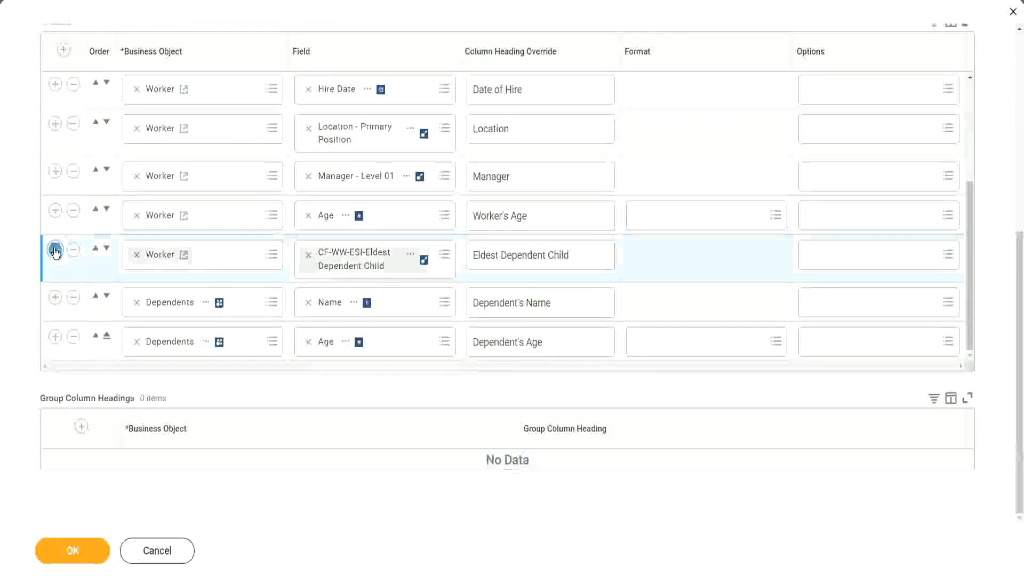
pyautogui.click(335, 311)
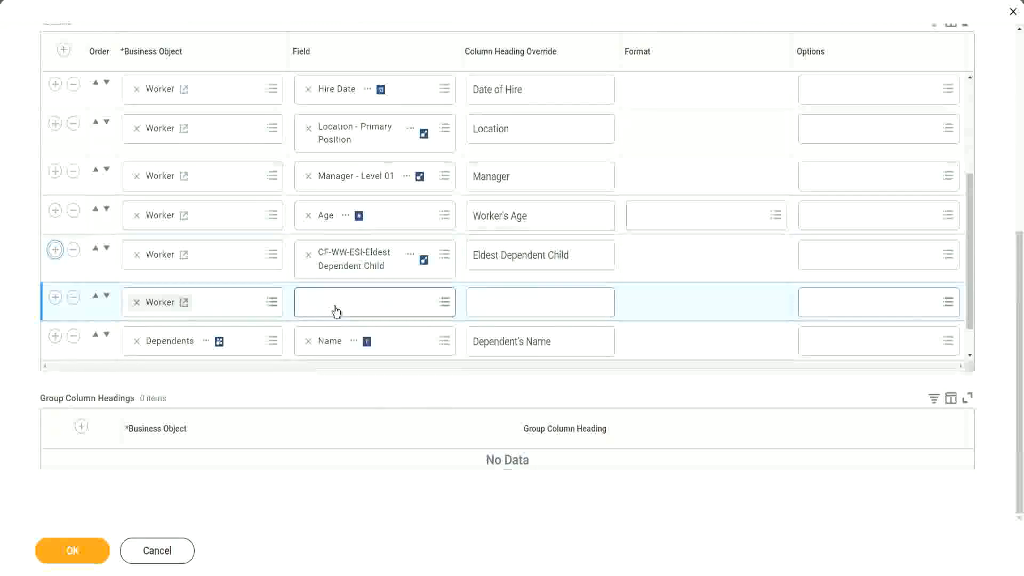
pyautogui.write('Age of the eldest Dependent Child')
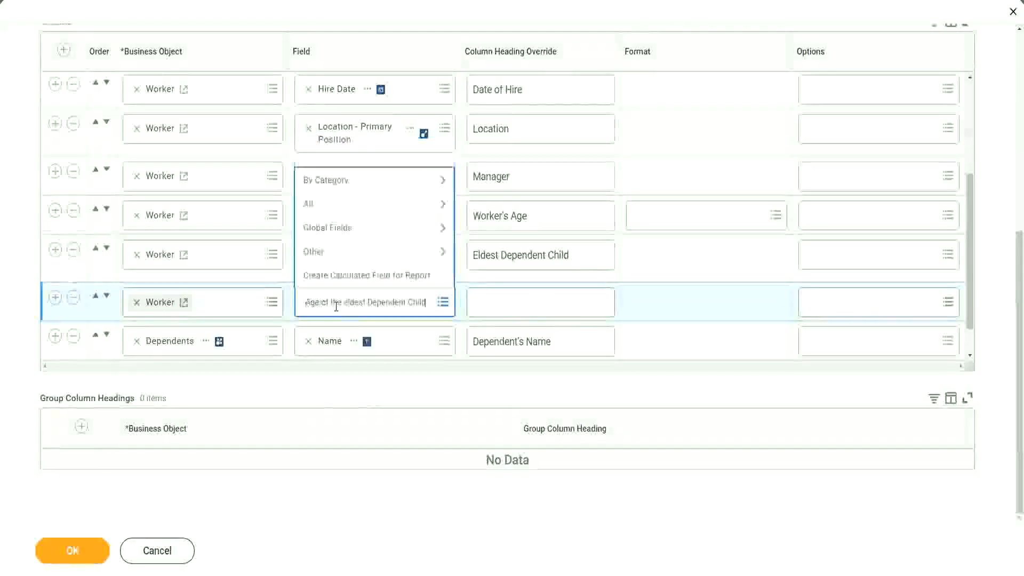
pyautogui.press('Return')
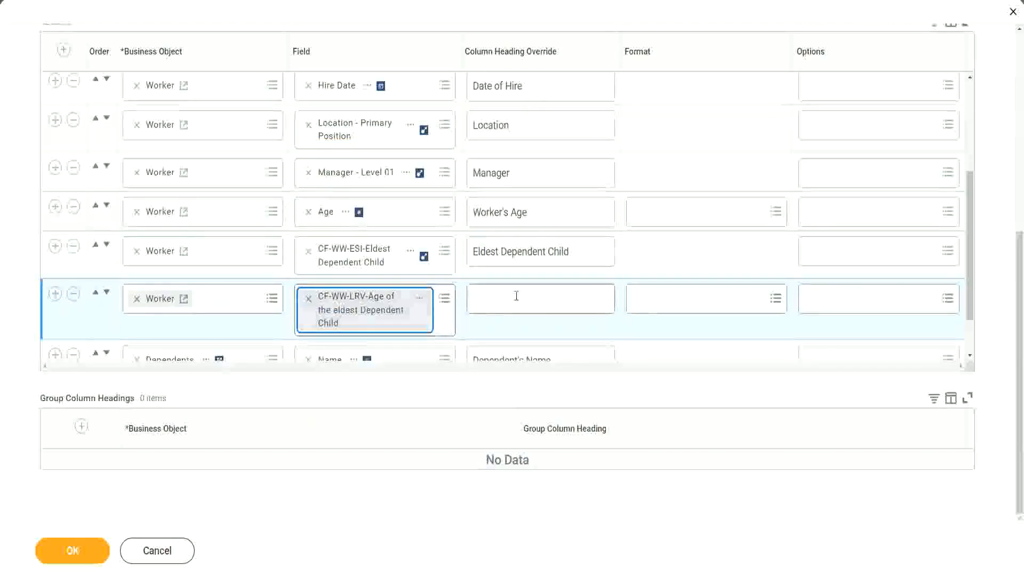
# Override the new column's heading with "Age of the Eldest Dependent Child" and save the report definition.
pyautogui.click(516, 296)
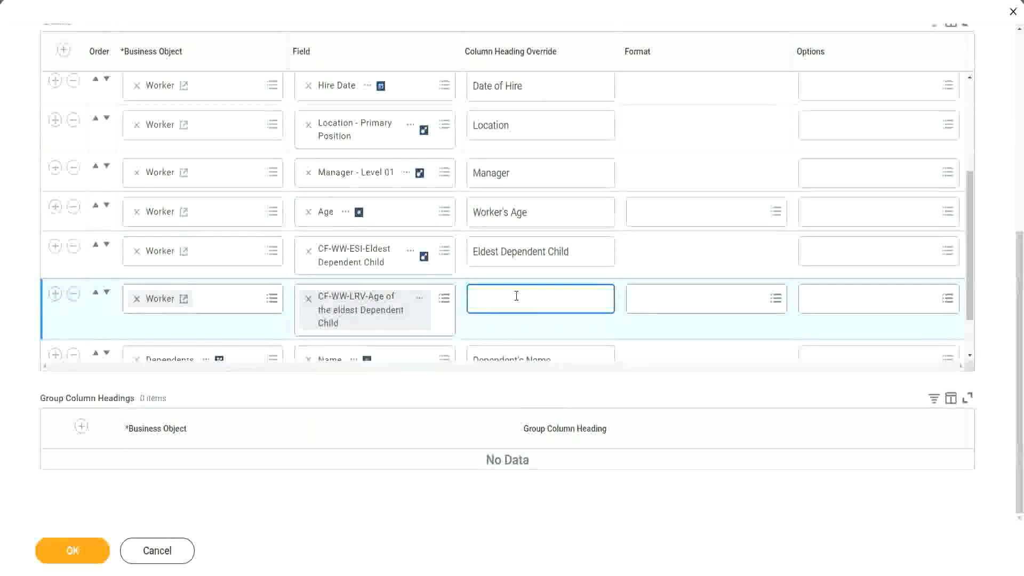
pyautogui.write('Age of the E')
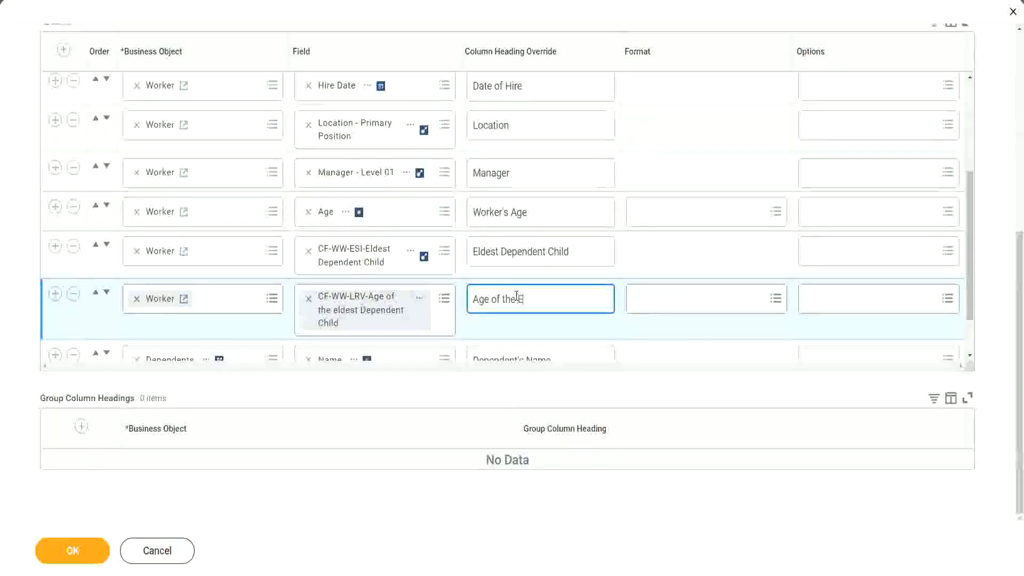
pyautogui.write('ldest De')
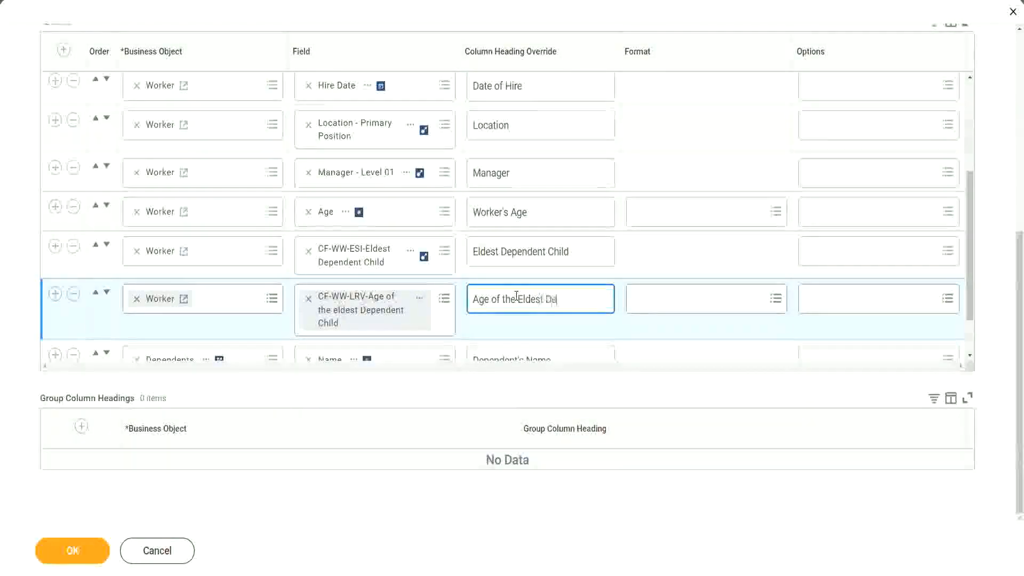
pyautogui.write('pendent Child')
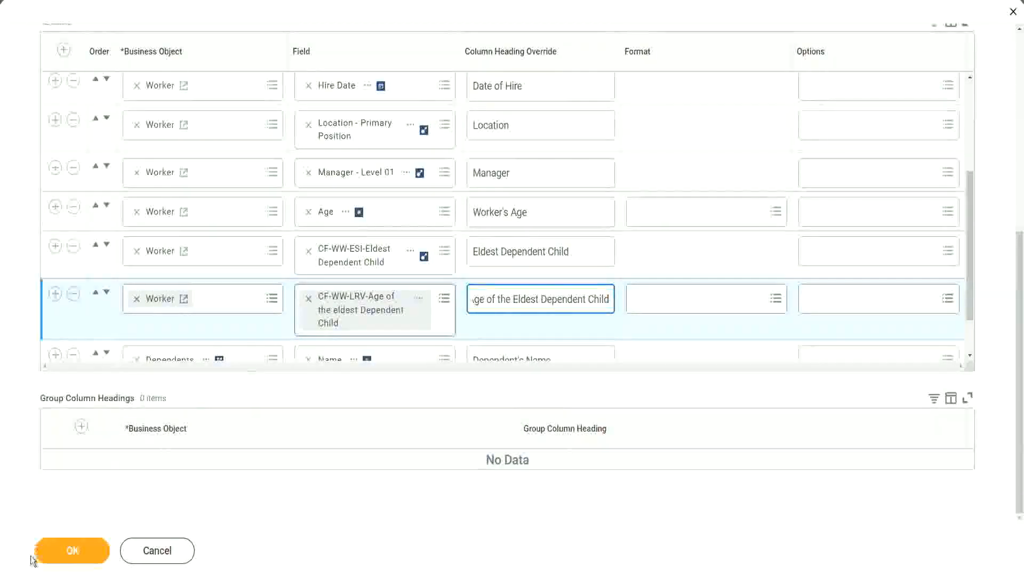
pyautogui.click(64, 552)
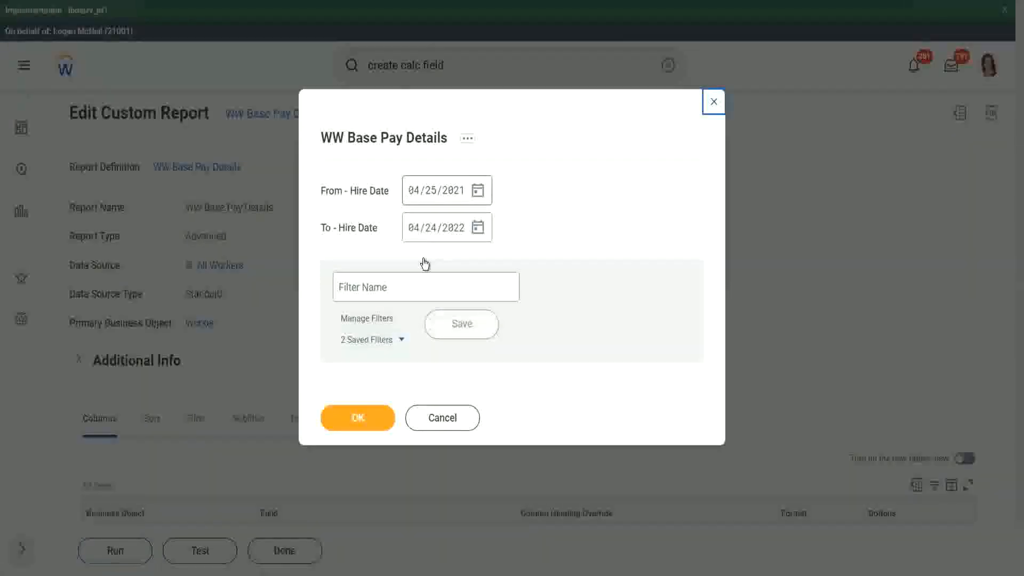
# Set the report's hire date prompts to run from 01/01/2000 to 12/31/2000.
pyautogui.write('01/01/20')
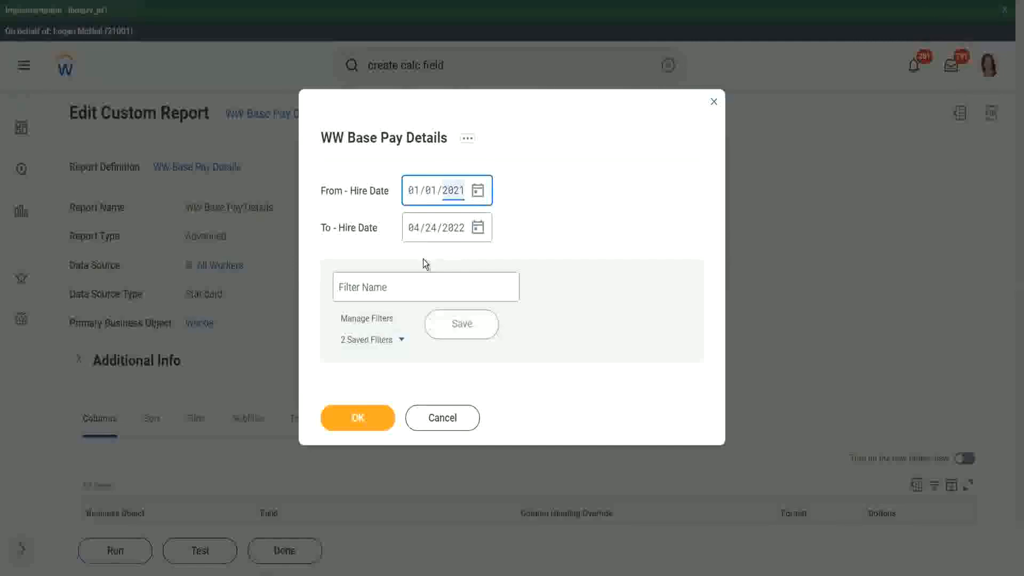
pyautogui.write('00')
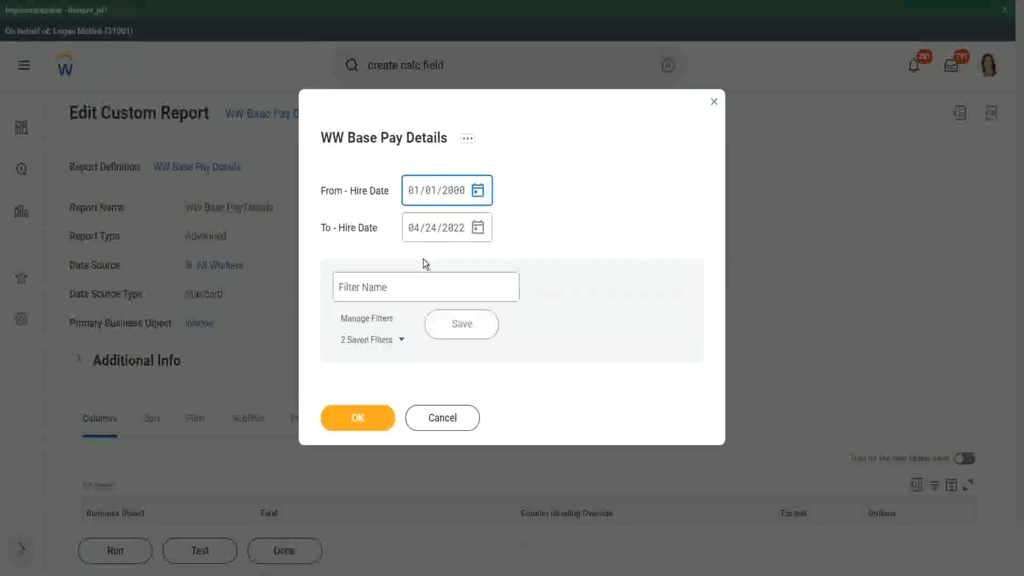
pyautogui.press('Tab')
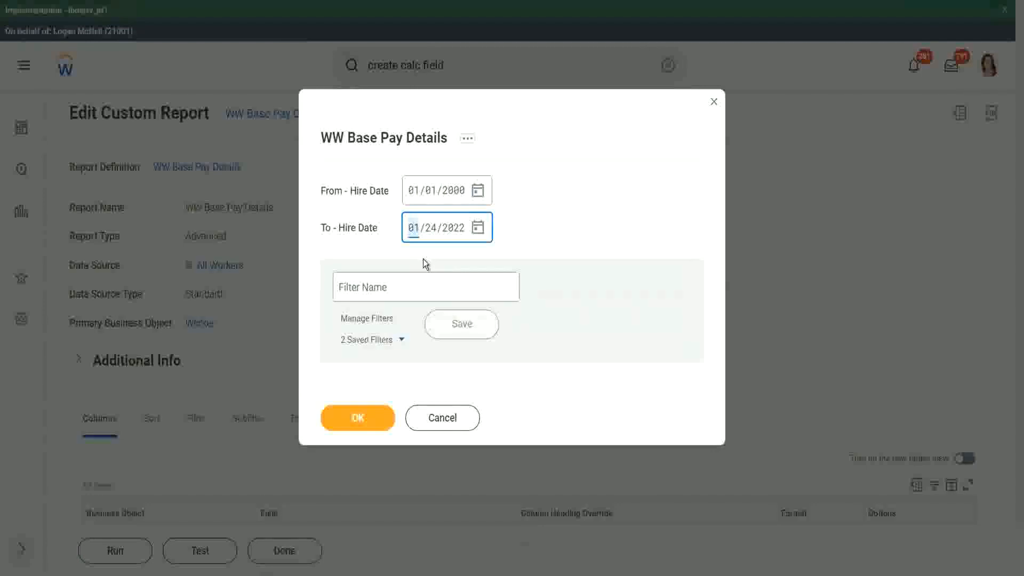
pyautogui.write('12/31/2')
pyautogui.write('000')
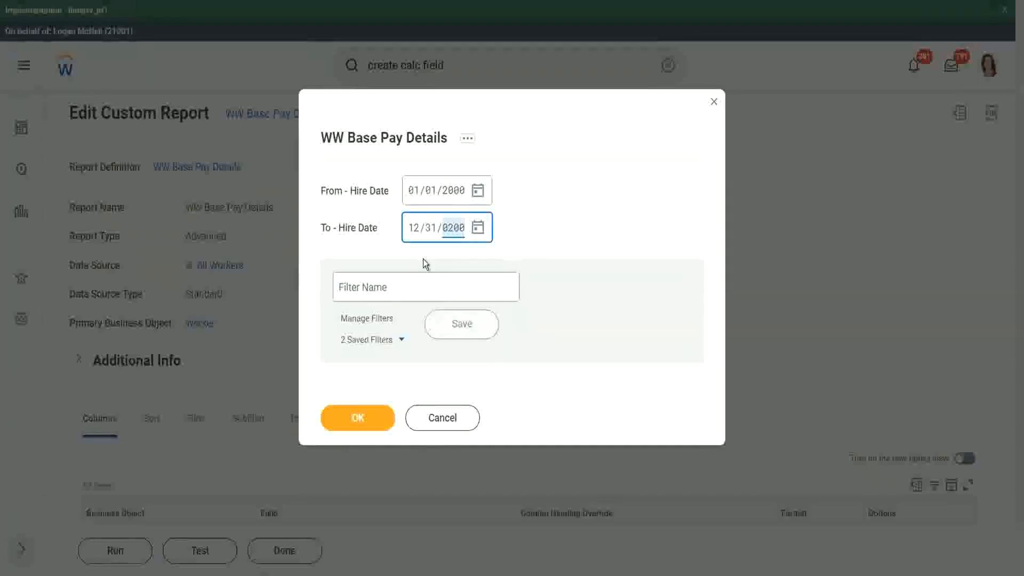
# Save the hire date range as a filter named 2000, and run the report to view the eldest dependent child's age column.
pyautogui.click(394, 286)
pyautogui.write('2000')
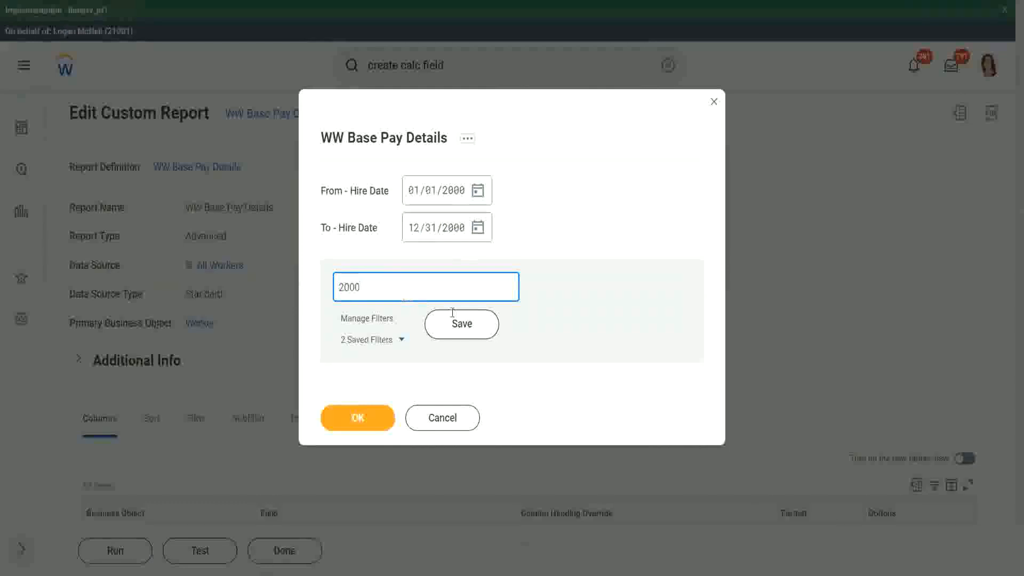
pyautogui.click(453, 318)
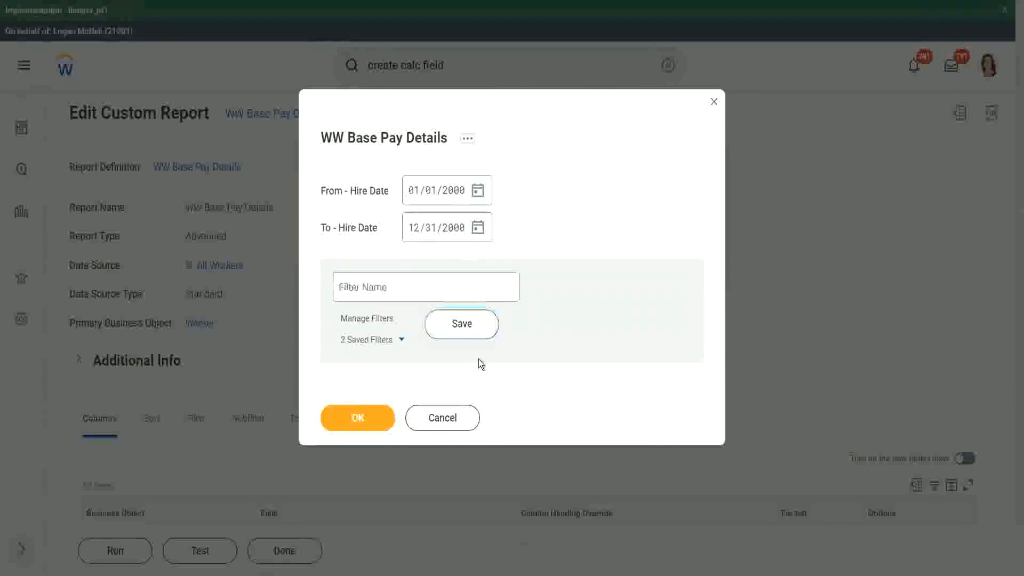
pyautogui.click(355, 419)
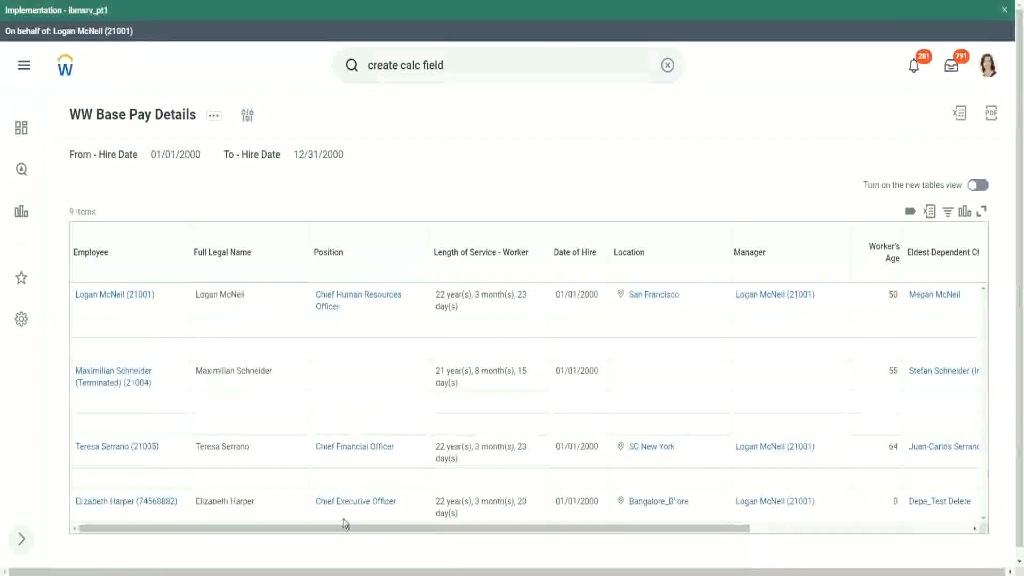
pyautogui.moveTo(338, 528); pyautogui.dragTo(585, 553)
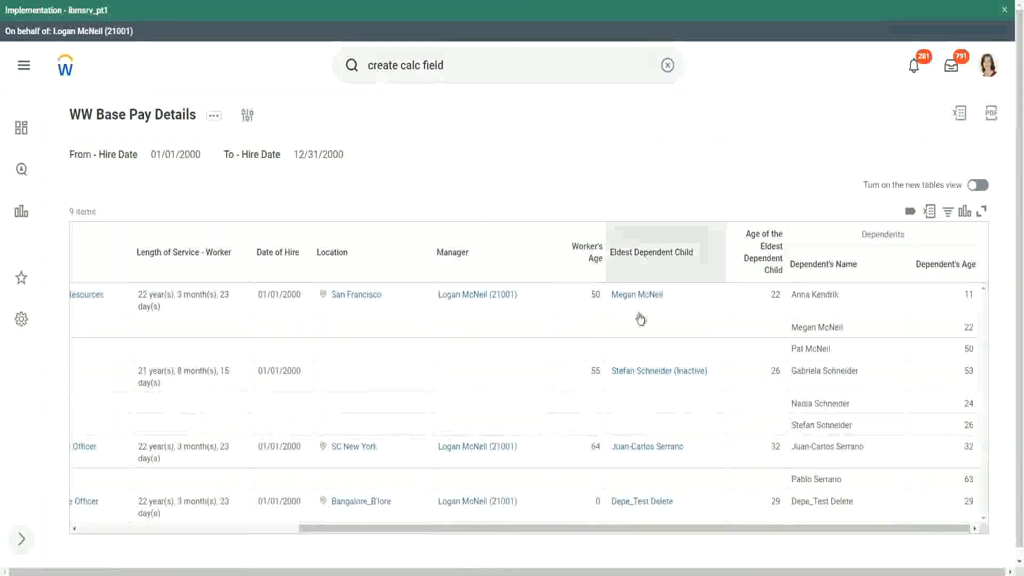
# Compare each worker's eldest dependent child age with the matching dependent's age in the report results.
pyautogui.doubleClick(775, 294)
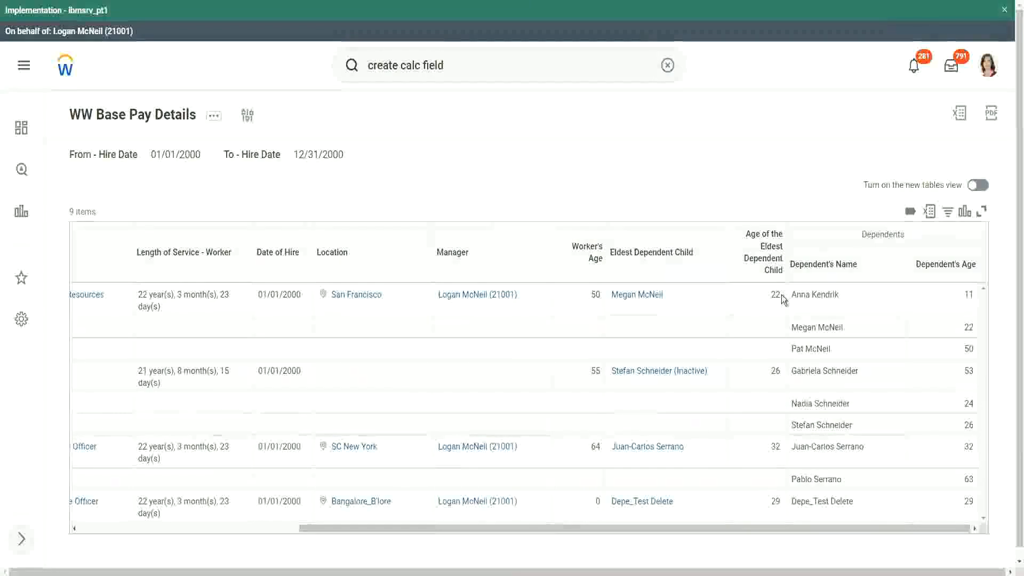
pyautogui.doubleClick(966, 328)
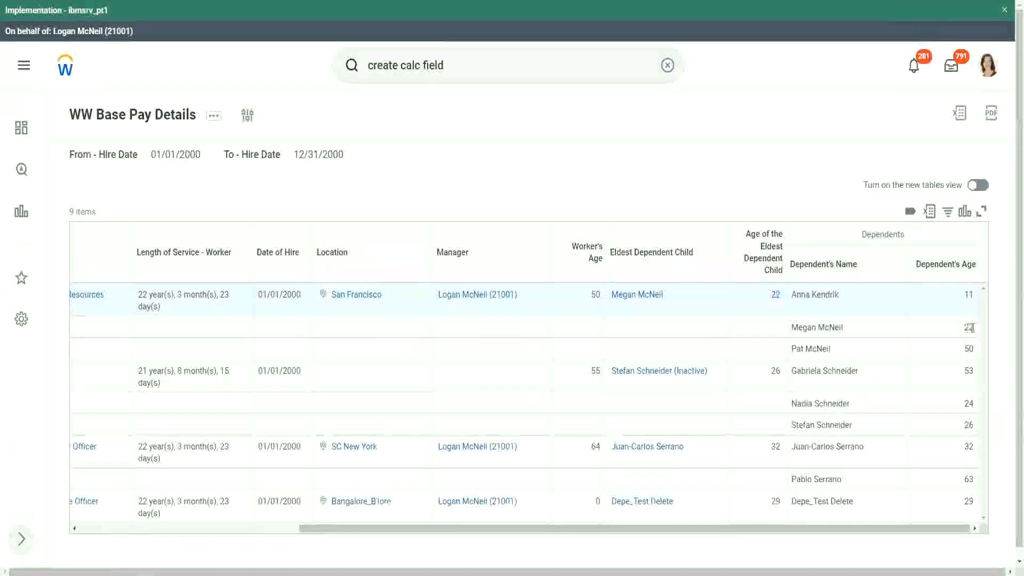
pyautogui.doubleClick(775, 295)
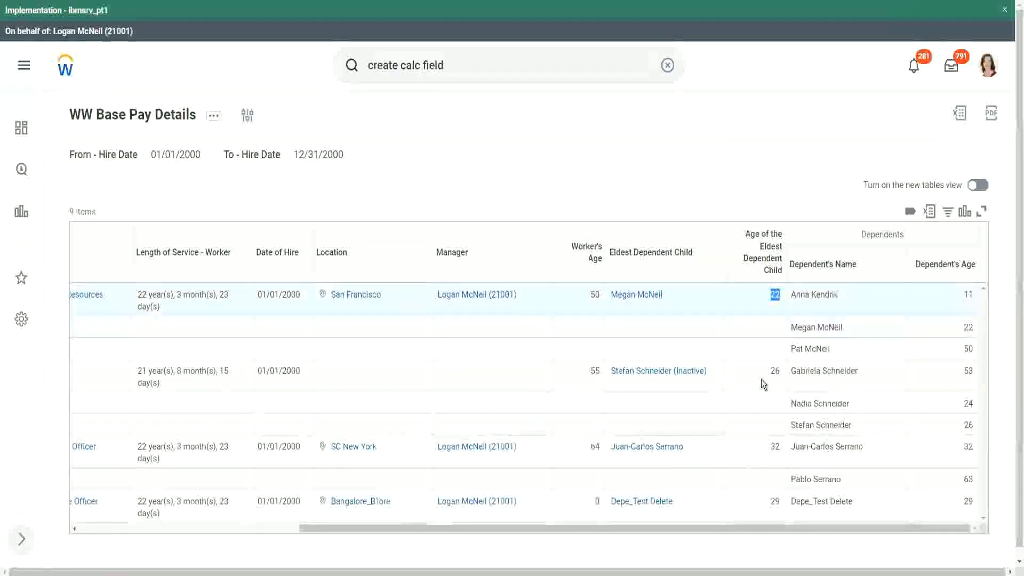
pyautogui.doubleClick(774, 371)
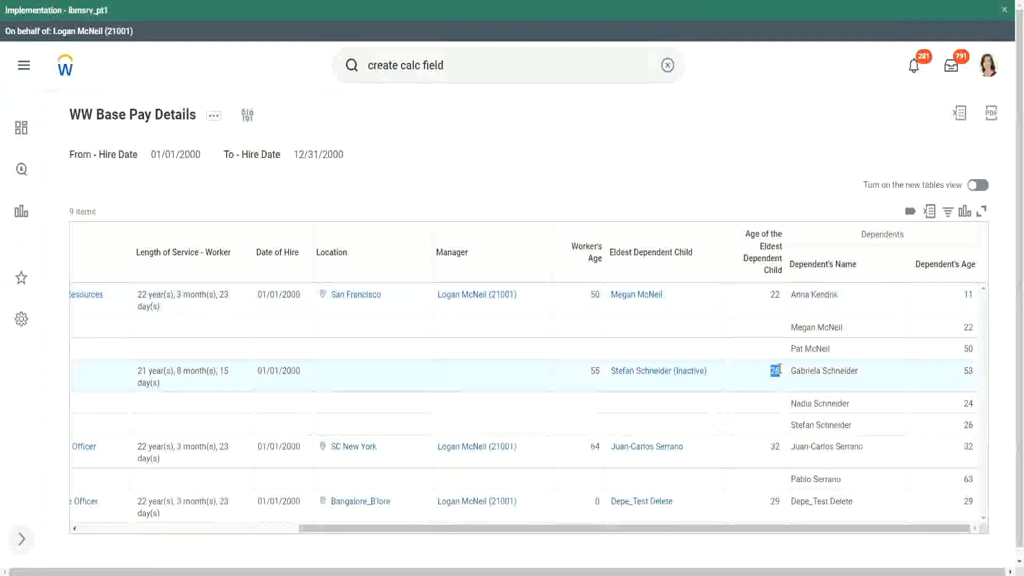
pyautogui.doubleClick(773, 447)
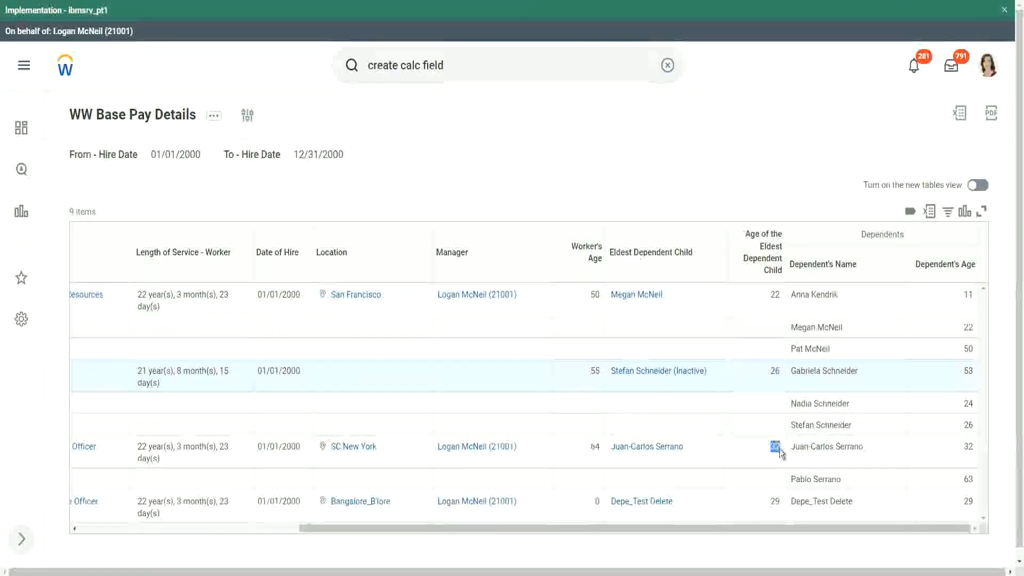
pyautogui.doubleClick(967, 447)
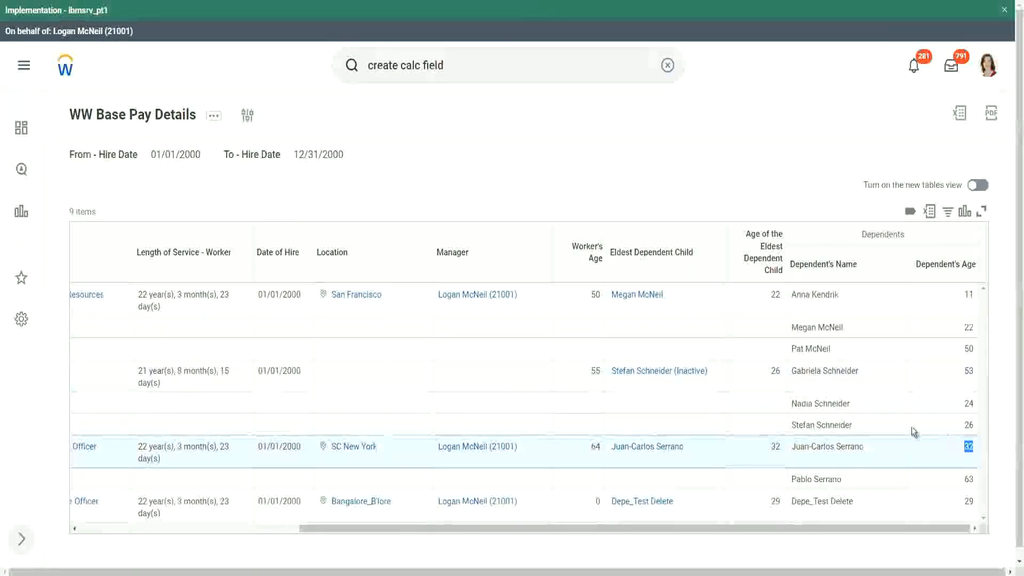
pyautogui.doubleClick(772, 502)
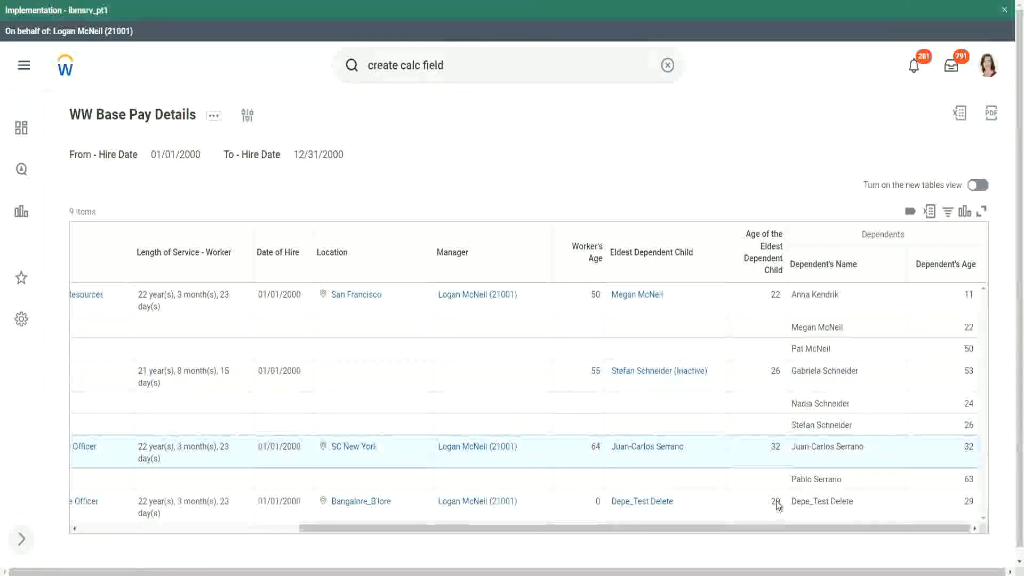
pyautogui.doubleClick(968, 501)
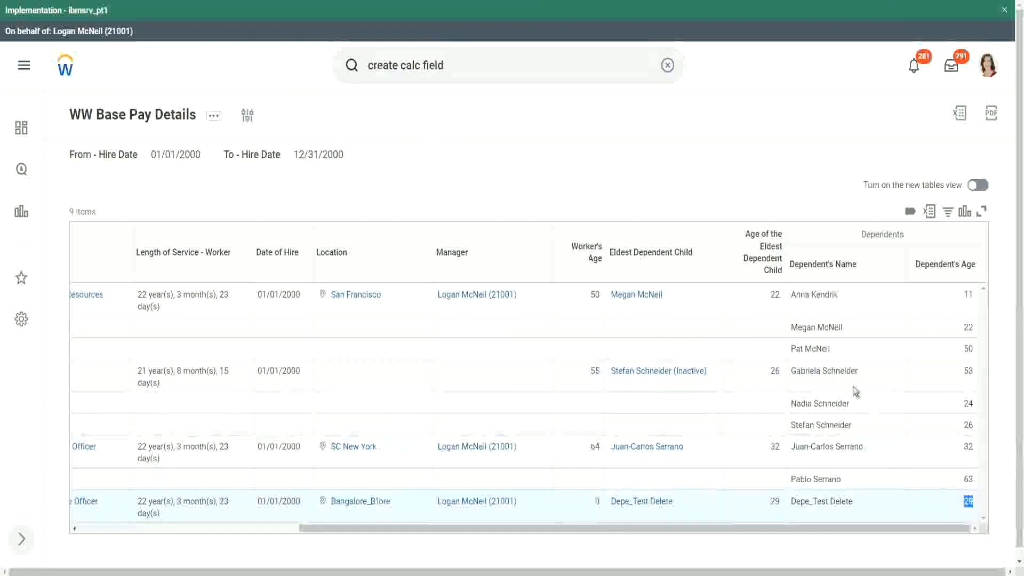
pyautogui.click(770, 164)
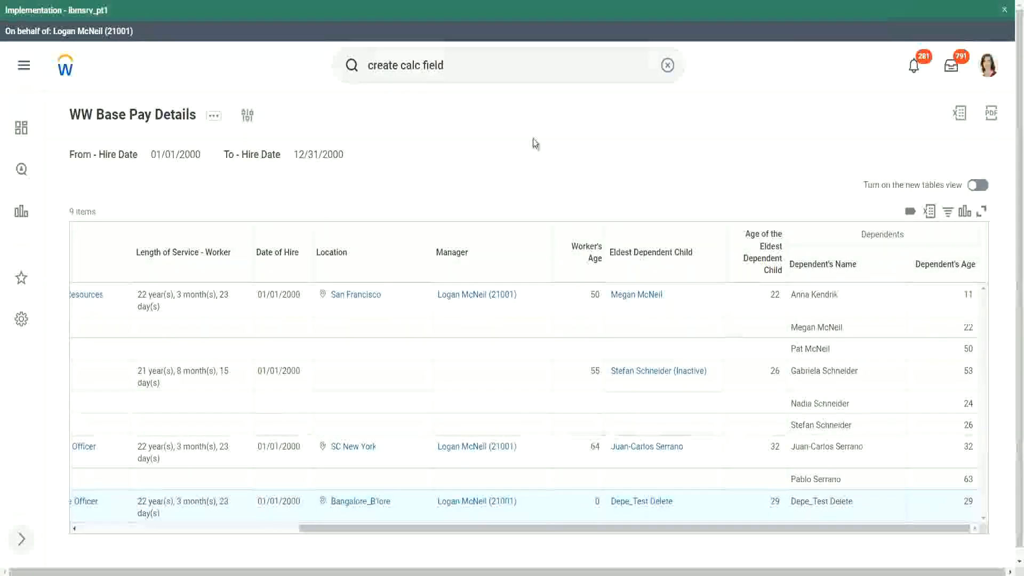
# Edit the report definition and add a filter condition on CF-WW-LRV-Age of the eldest Dependent Child below the Eldest Dependent Child condition.
pyautogui.click(214, 121)
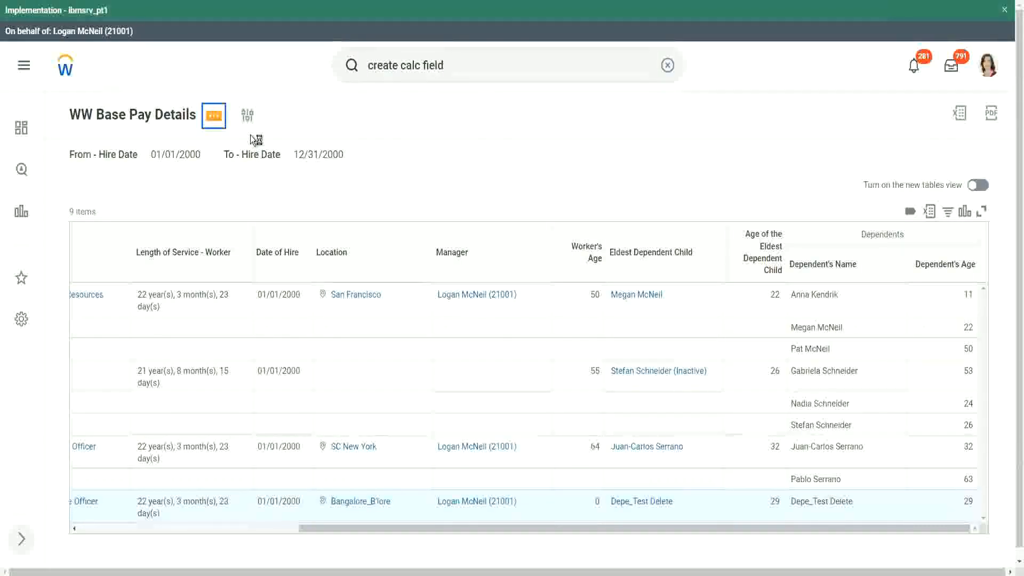
pyautogui.moveTo(310, 178)
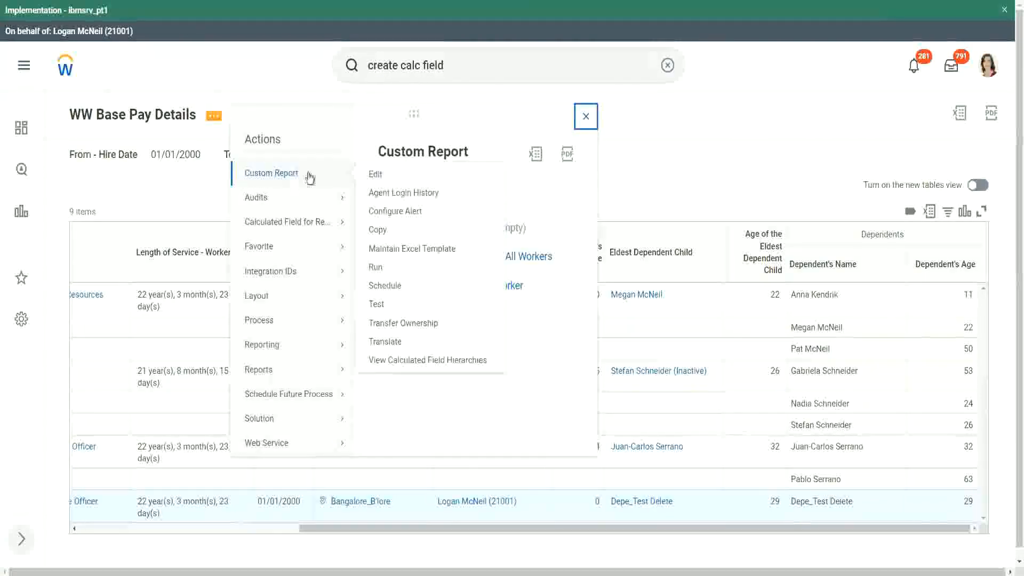
pyautogui.click(376, 176)
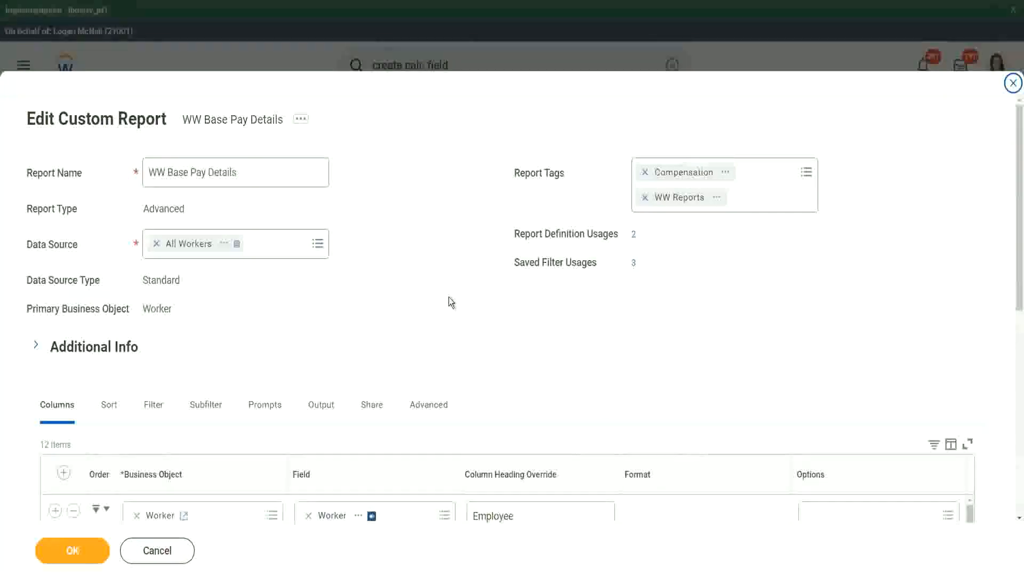
pyautogui.scroll(-3, 613, 158)
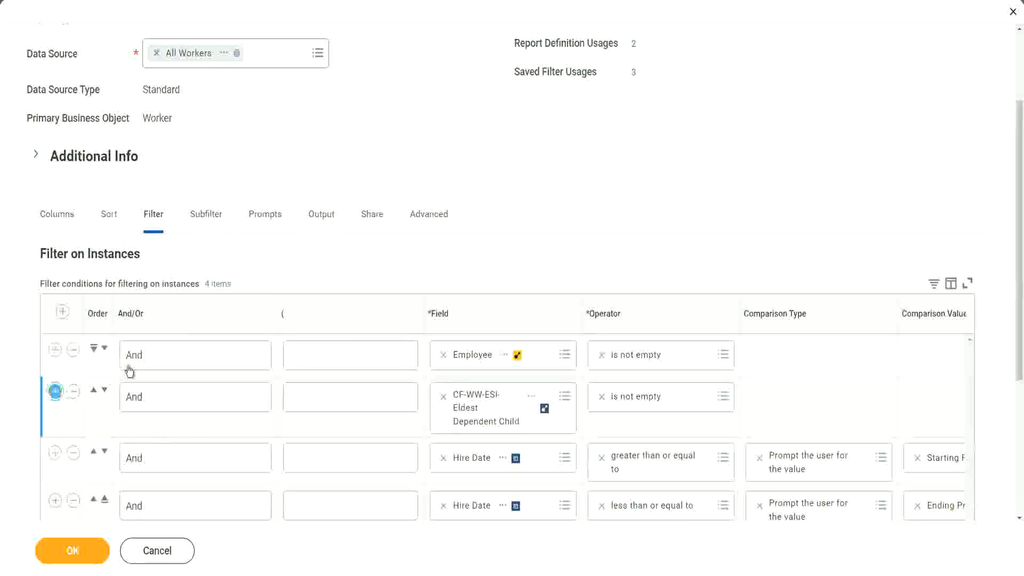
pyautogui.click(55, 391)
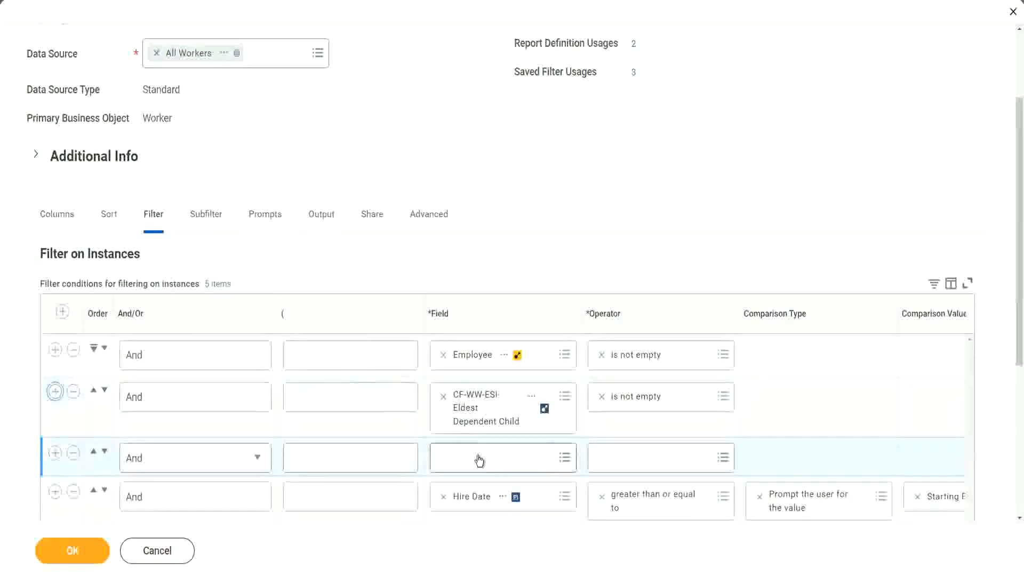
pyautogui.click(480, 456)
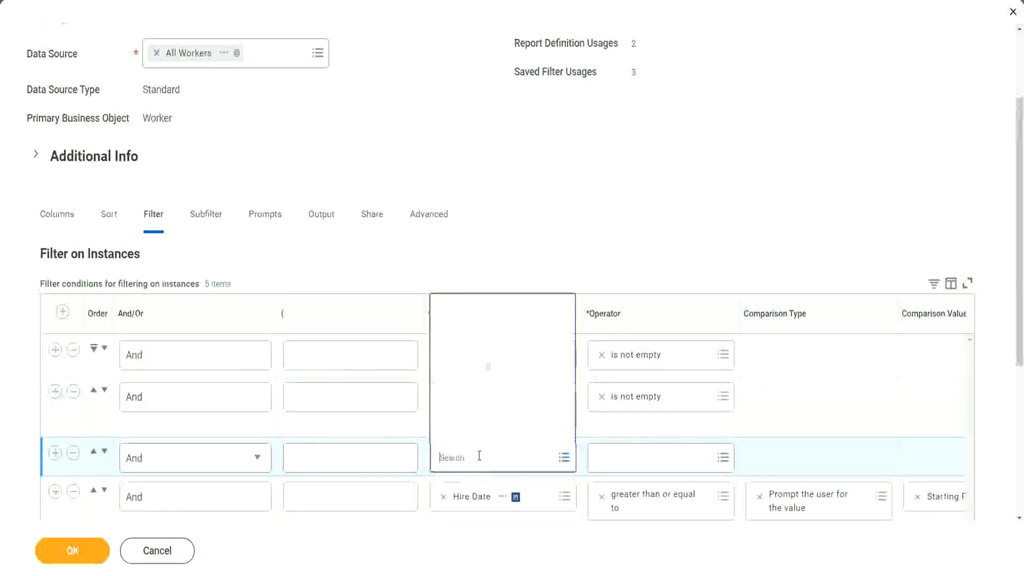
pyautogui.click(500, 309)
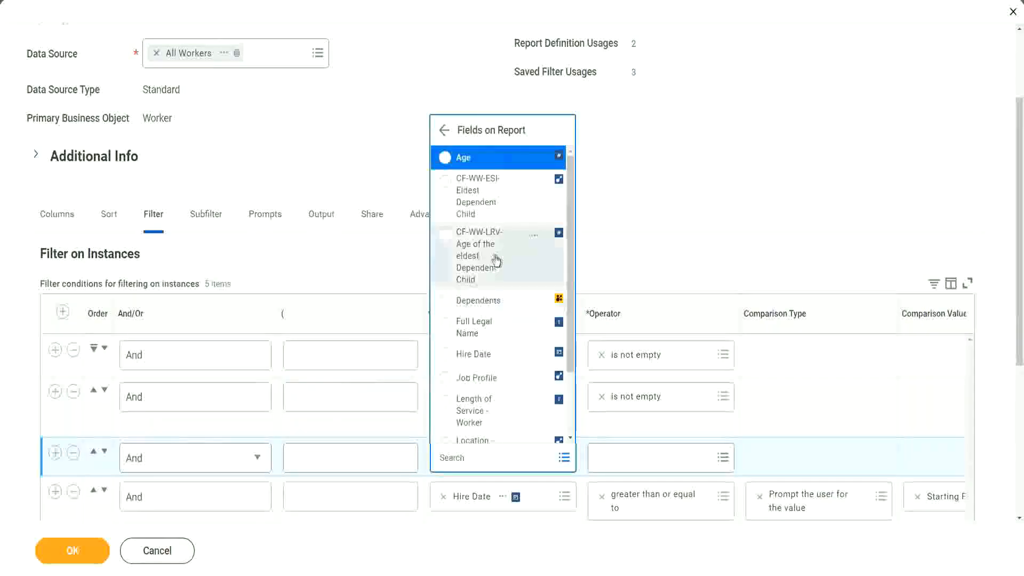
pyautogui.click(465, 256)
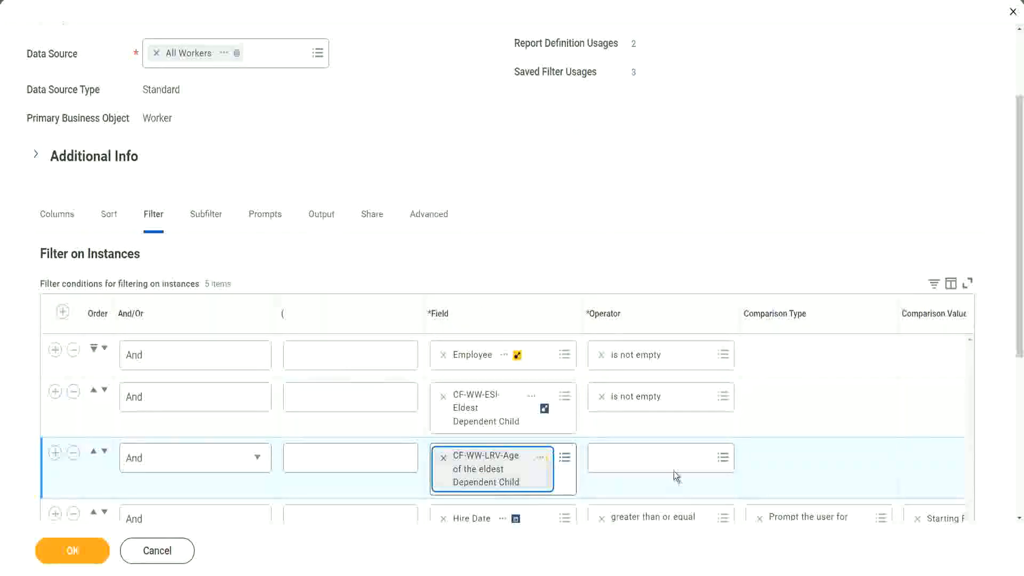
# Set the new age condition to less than or equal to a specified value of 30, and save the report definition.
pyautogui.click(664, 455)
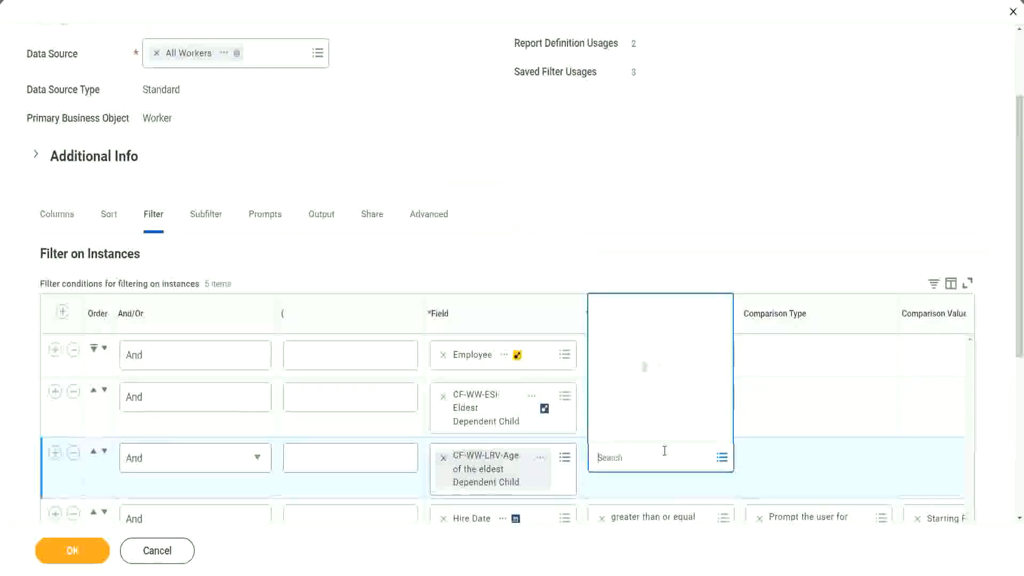
pyautogui.click(654, 405)
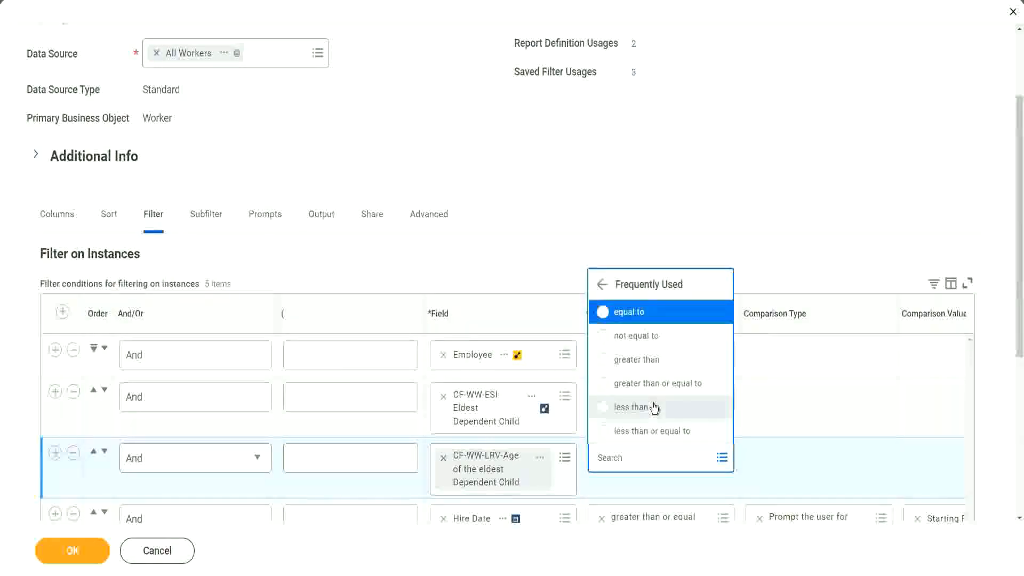
pyautogui.click(659, 432)
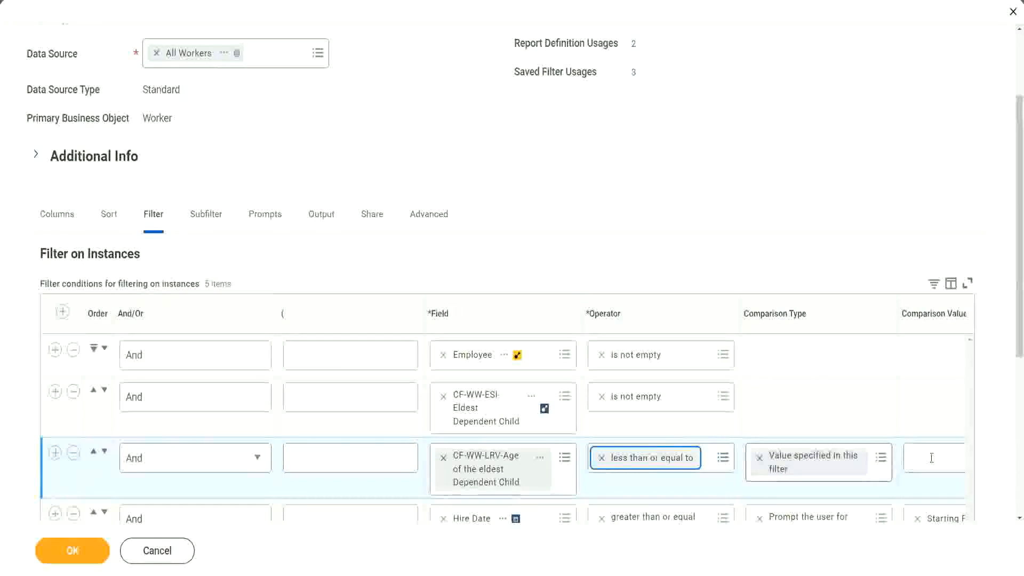
pyautogui.scroll(-2, 548, 490)
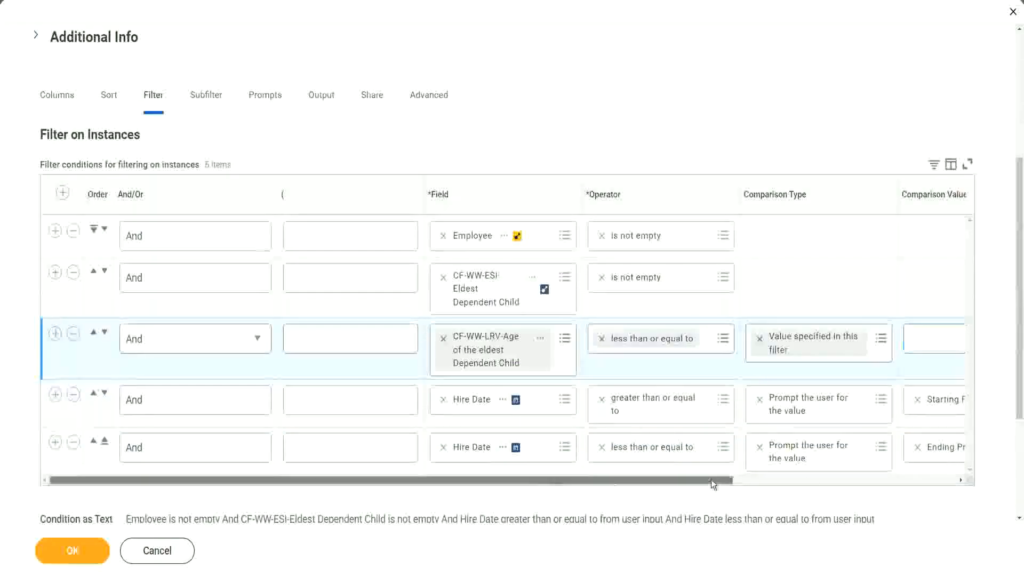
pyautogui.moveTo(712, 480); pyautogui.dragTo(934, 480)
pyautogui.click(751, 337)
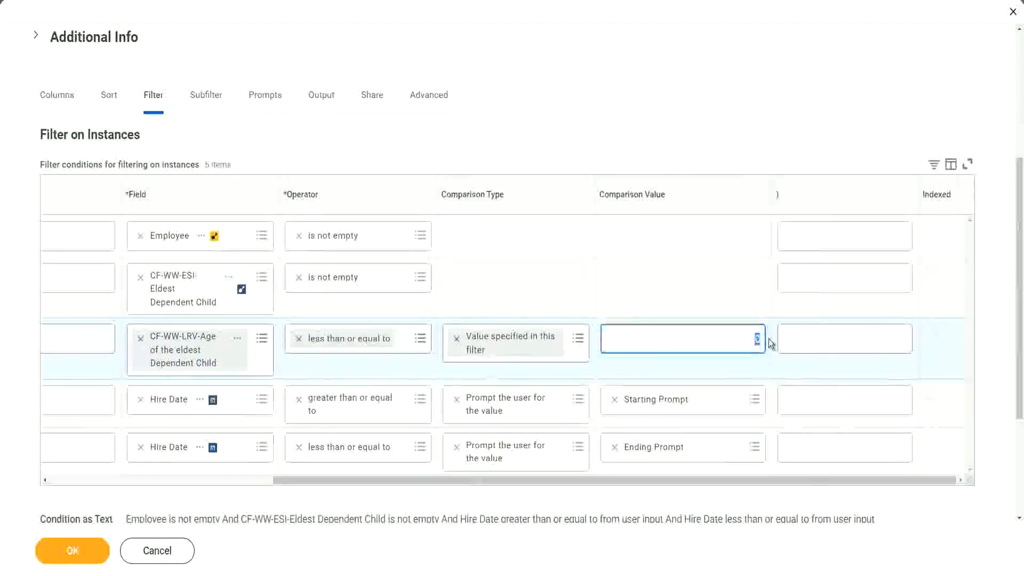
pyautogui.write('30')
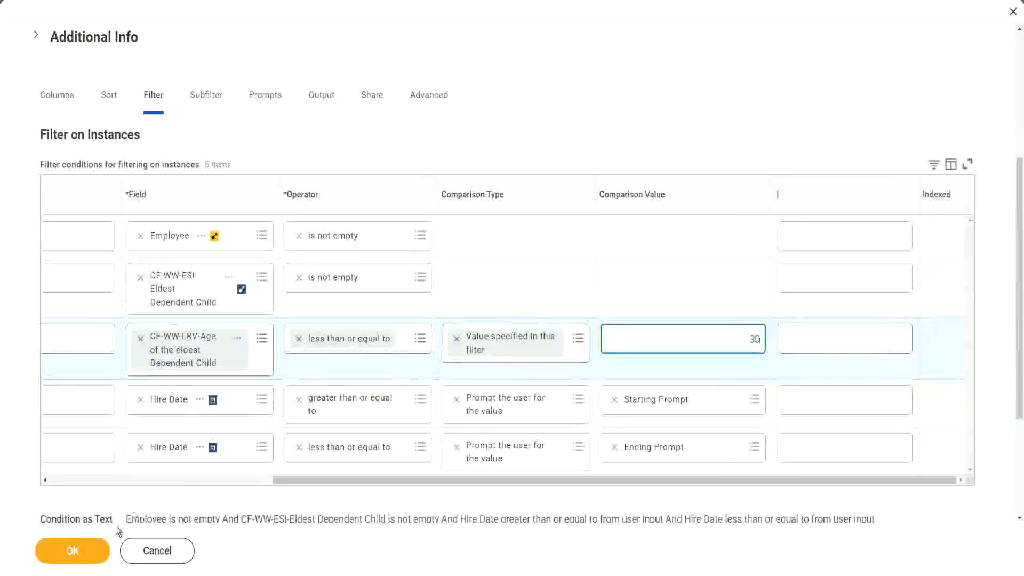
pyautogui.click(71, 555)
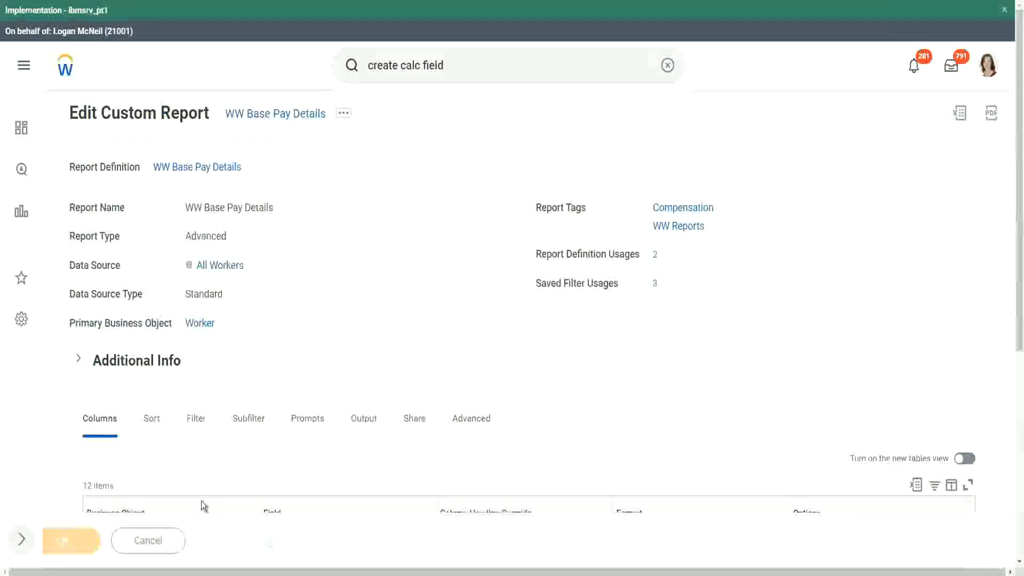
# Run the report with the saved 01/01/2000 to 12/31/2000 hire date filter and check the eldest dependent child's age column.
pyautogui.click(113, 548)
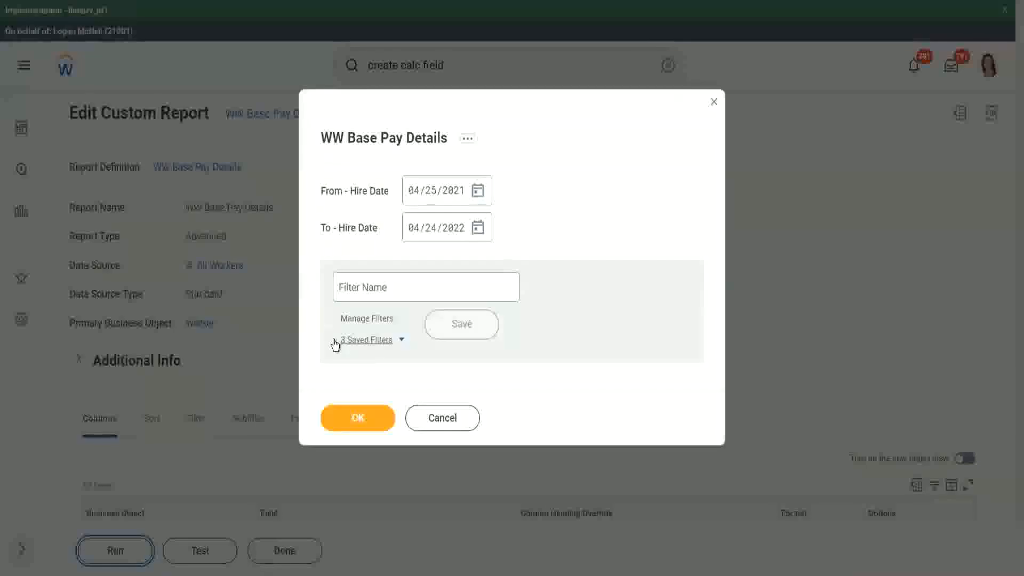
pyautogui.click(401, 342)
pyautogui.click(399, 387)
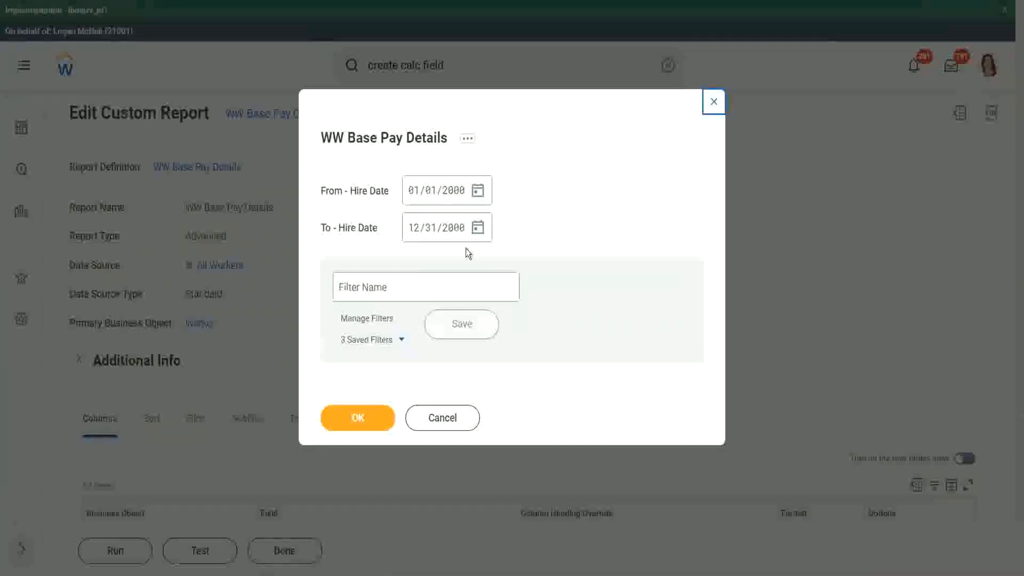
pyautogui.click(356, 421)
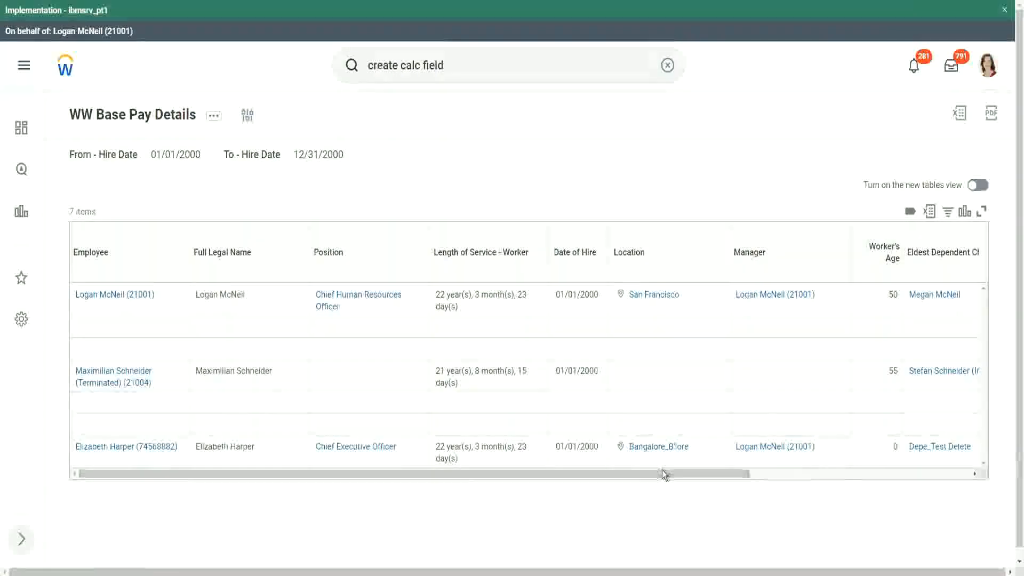
pyautogui.moveTo(662, 469); pyautogui.dragTo(874, 482)
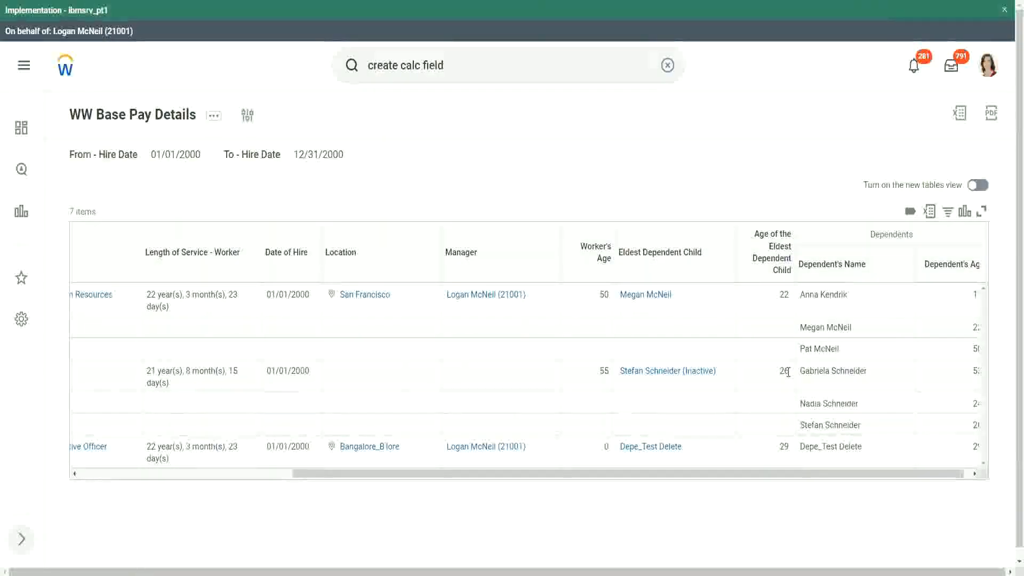
pyautogui.doubleClick(784, 447)
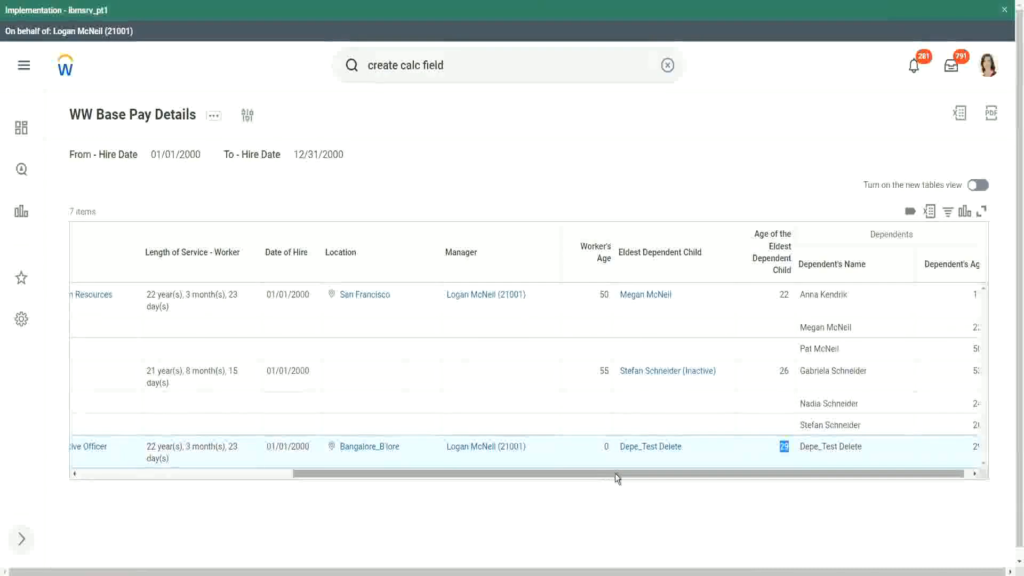
pyautogui.moveTo(615, 473); pyautogui.dragTo(293, 478)
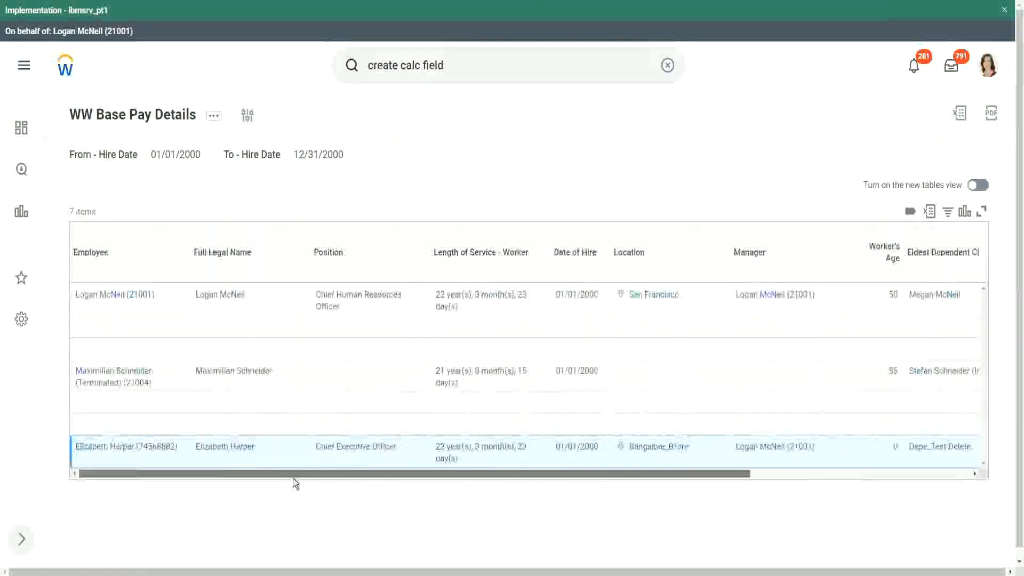